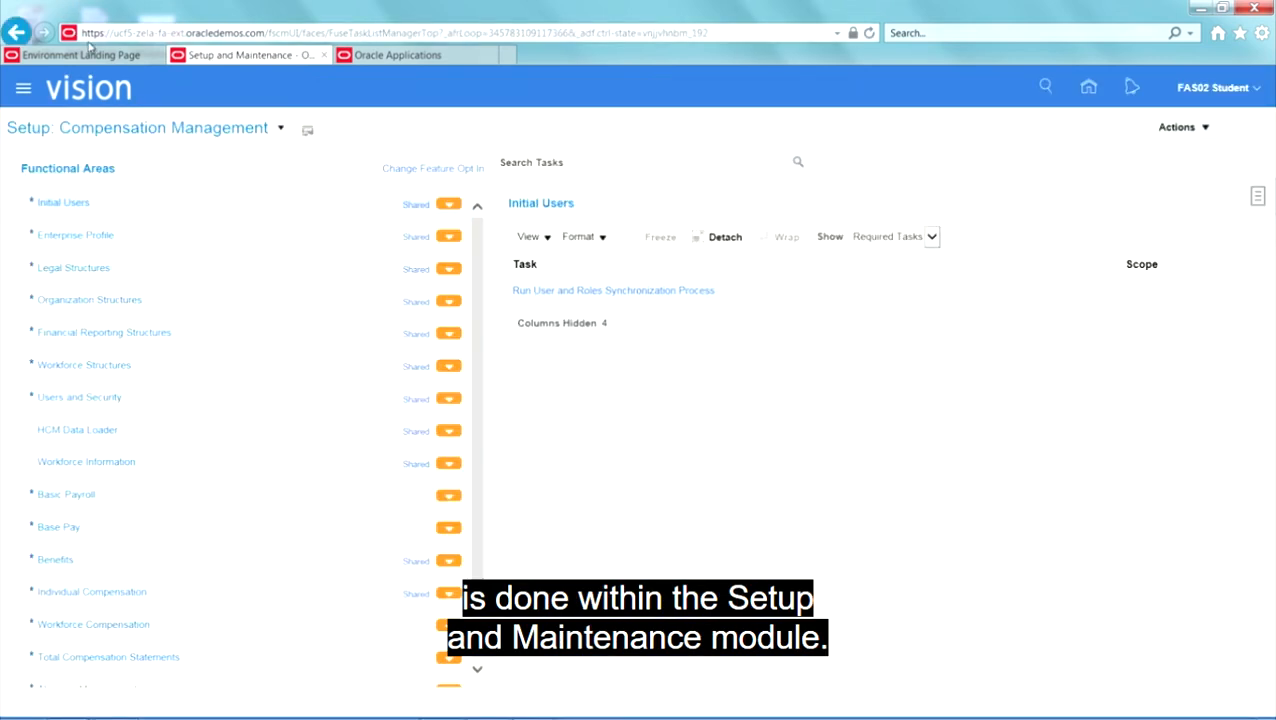
# Step: Switch the setup offering to Financials and display all tasks of the Transaction Tax functional area
pyautogui.click(282, 135)
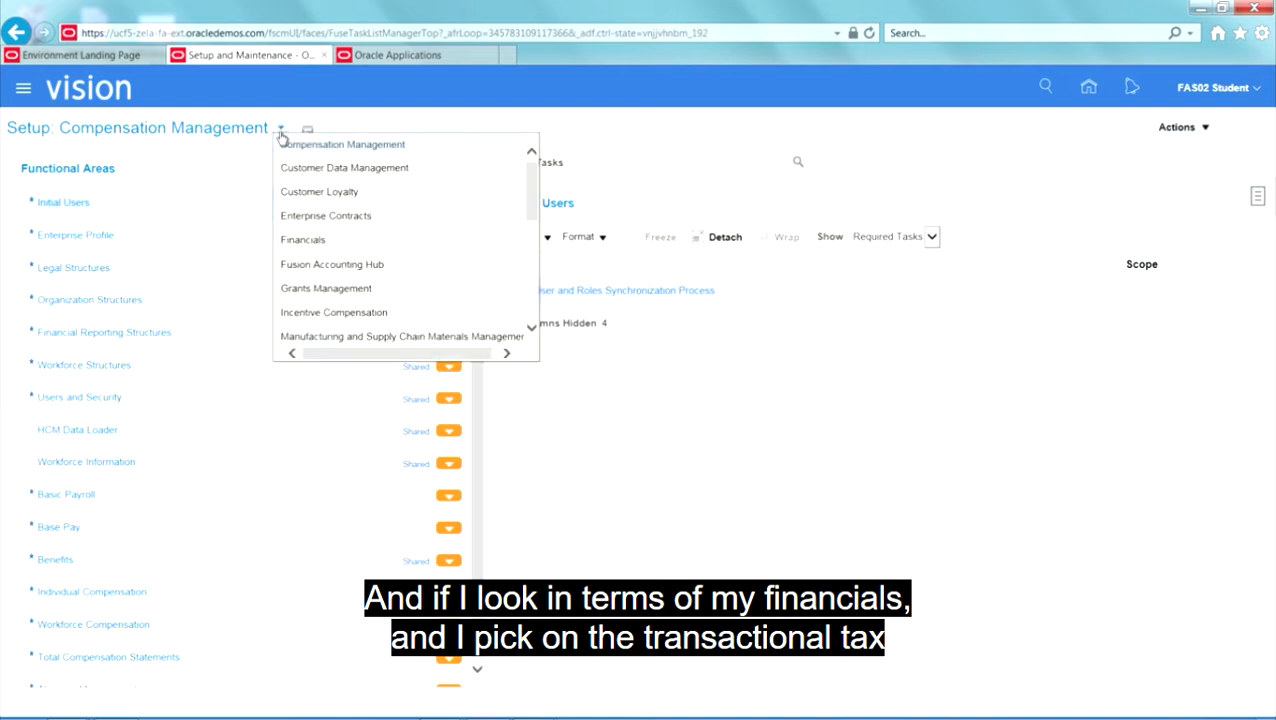
pyautogui.click(331, 238)
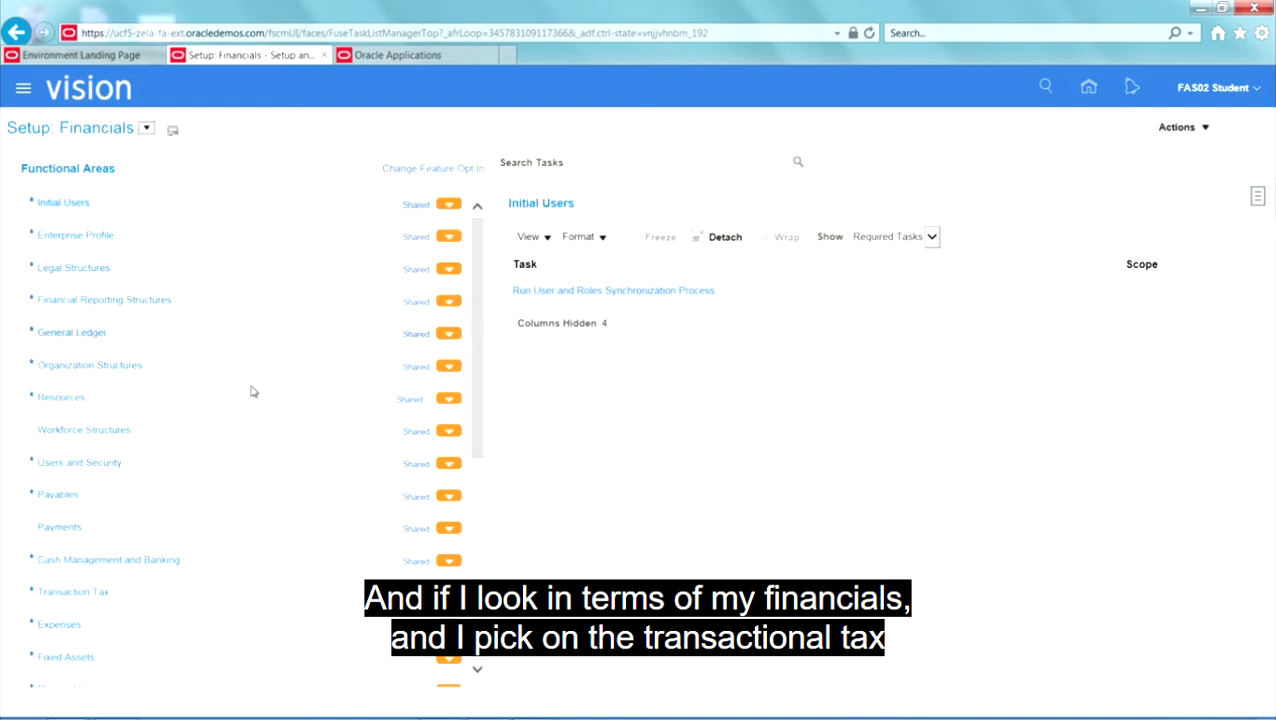
pyautogui.click(212, 588)
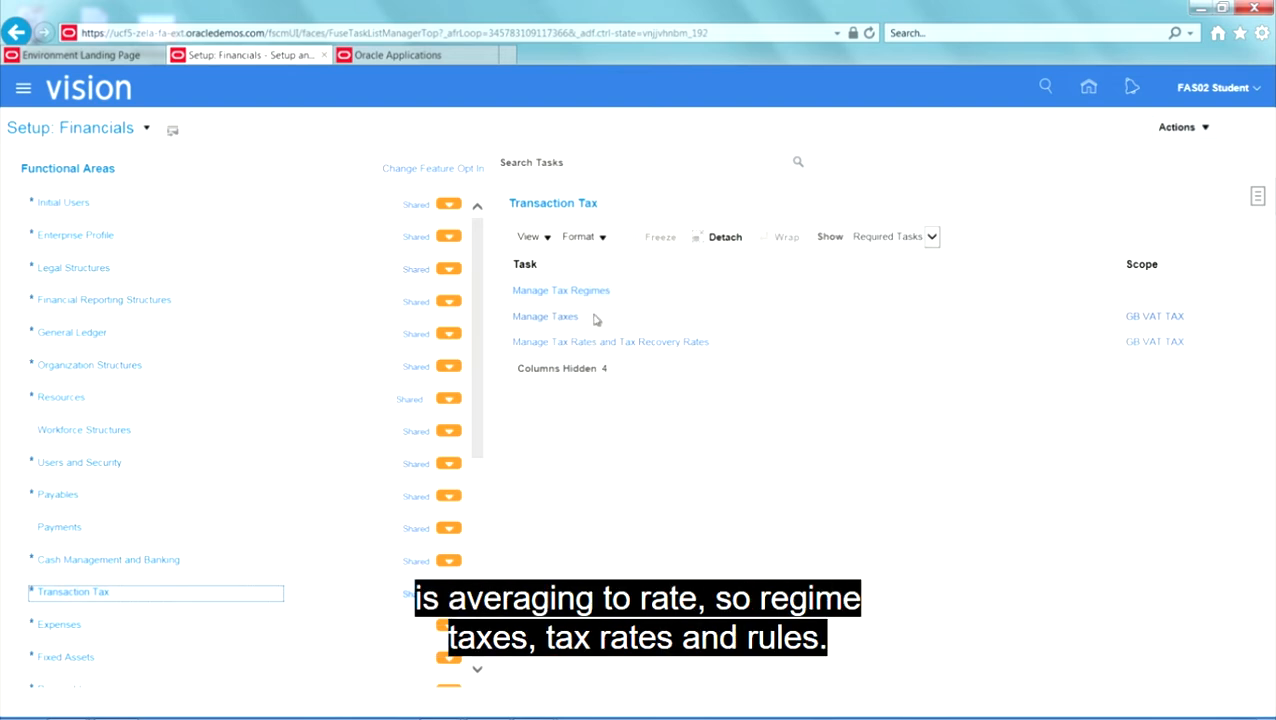
pyautogui.click(931, 237)
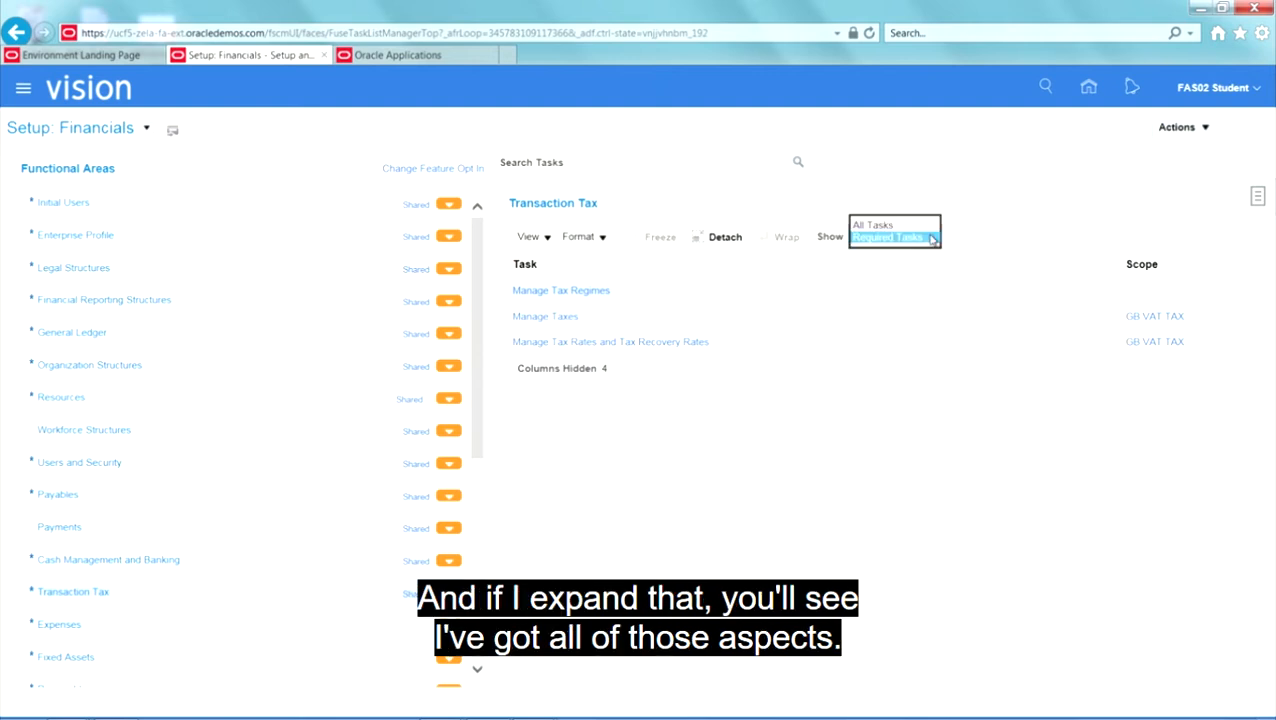
pyautogui.click(917, 230)
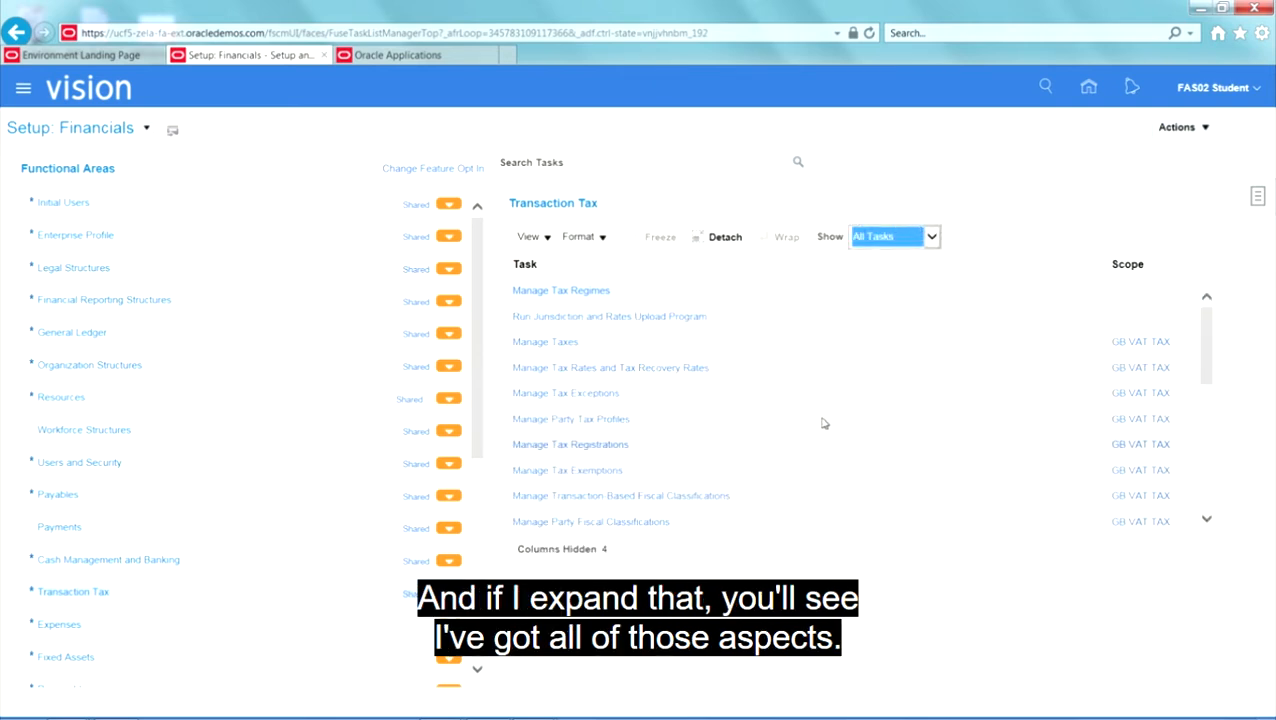
# Step: Open the implementation project 02_tax_project and expand its Define Taxes for Rapid Implementation task list
pyautogui.click(1255, 205)
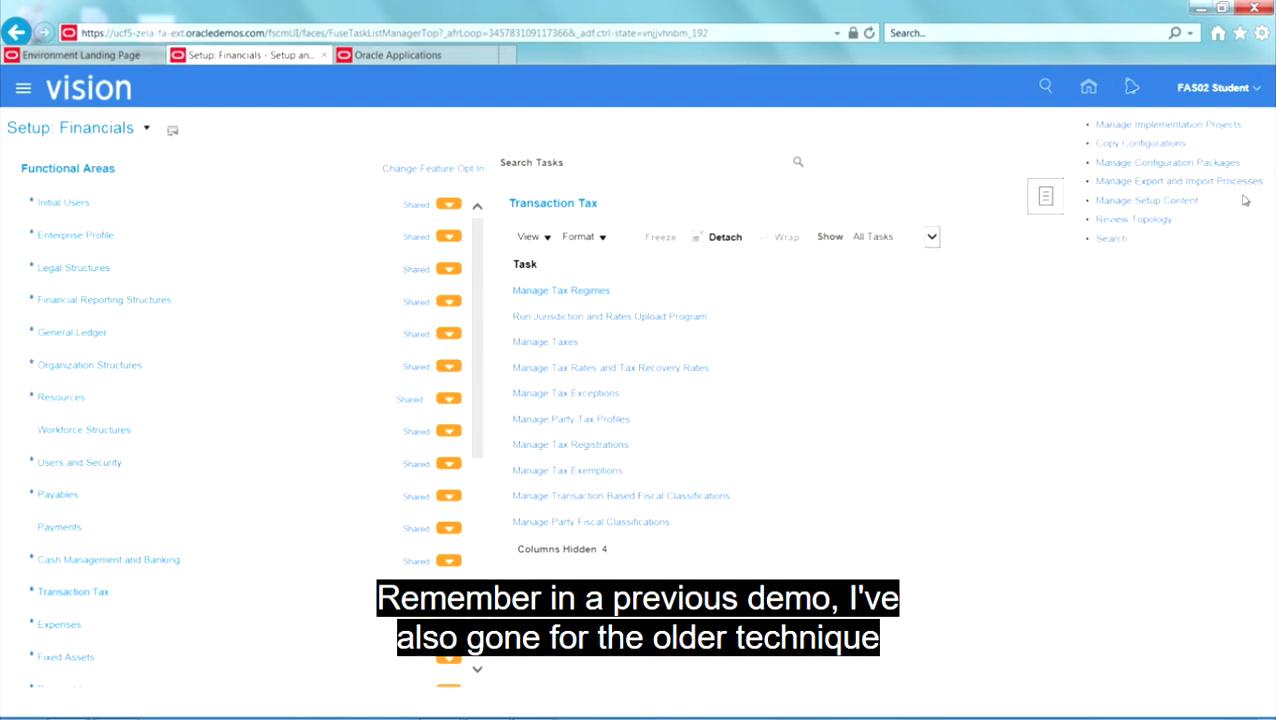
pyautogui.click(1145, 127)
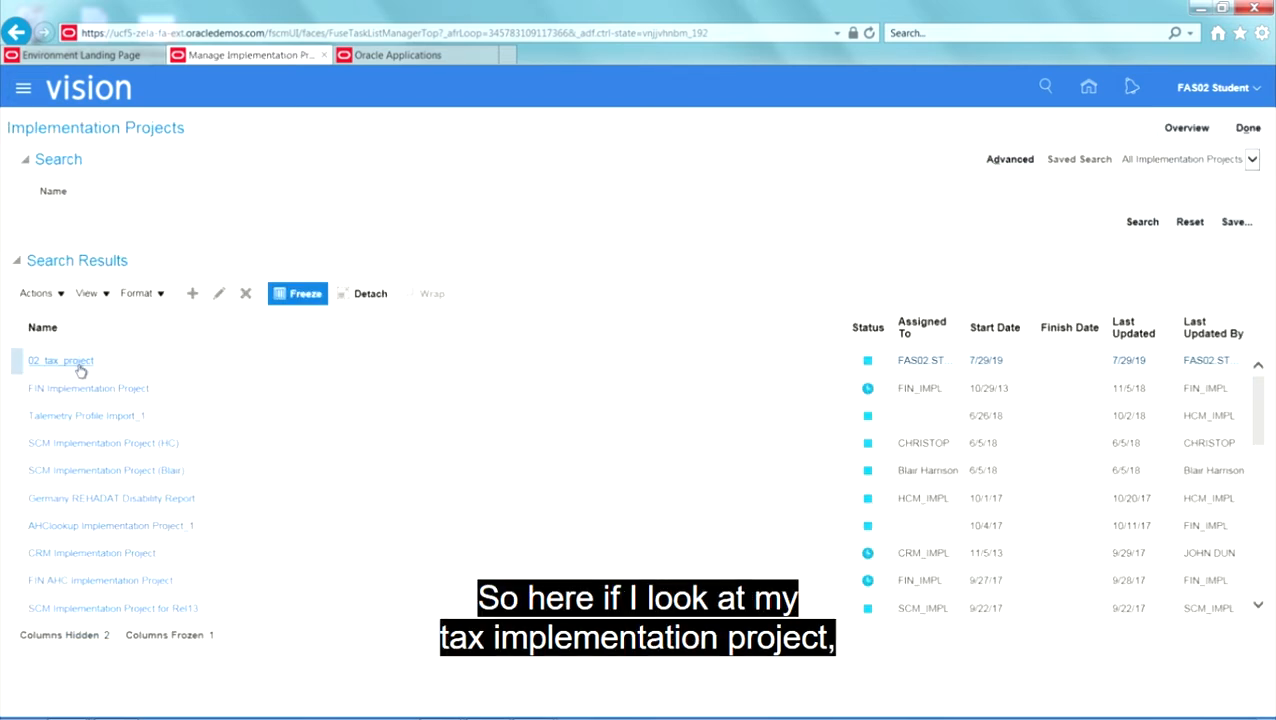
pyautogui.click(80, 366)
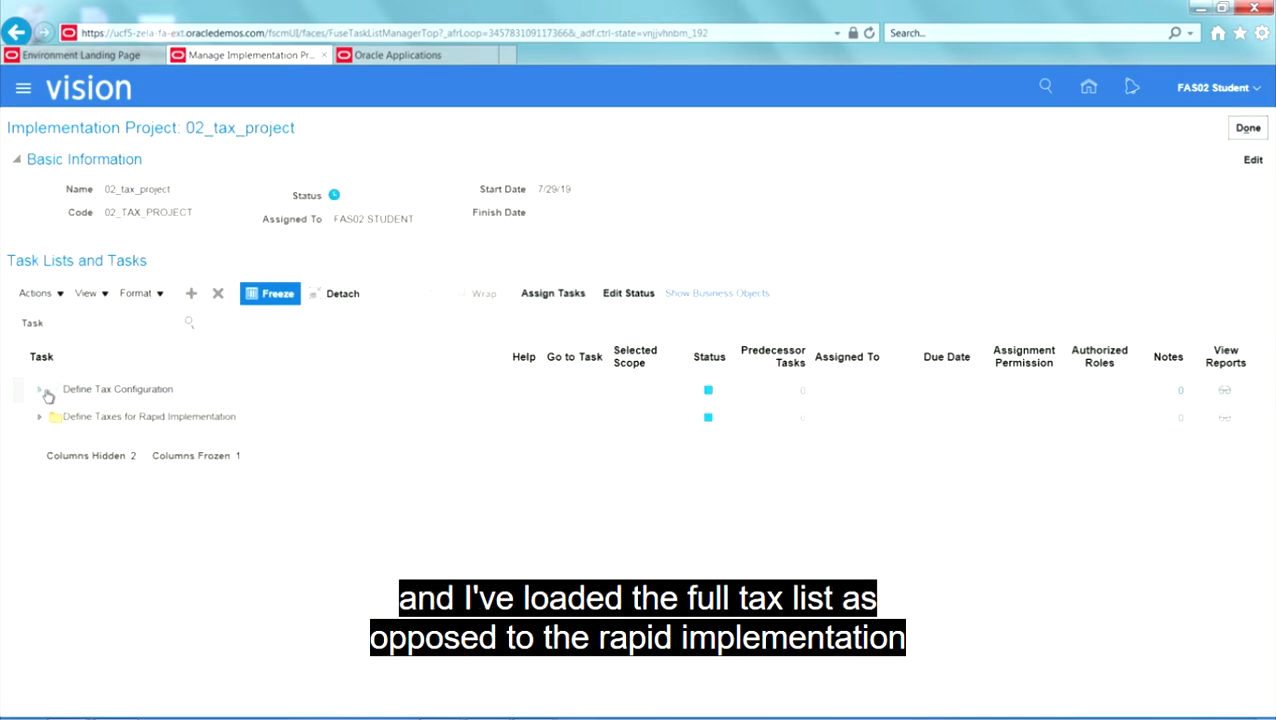
pyautogui.click(40, 419)
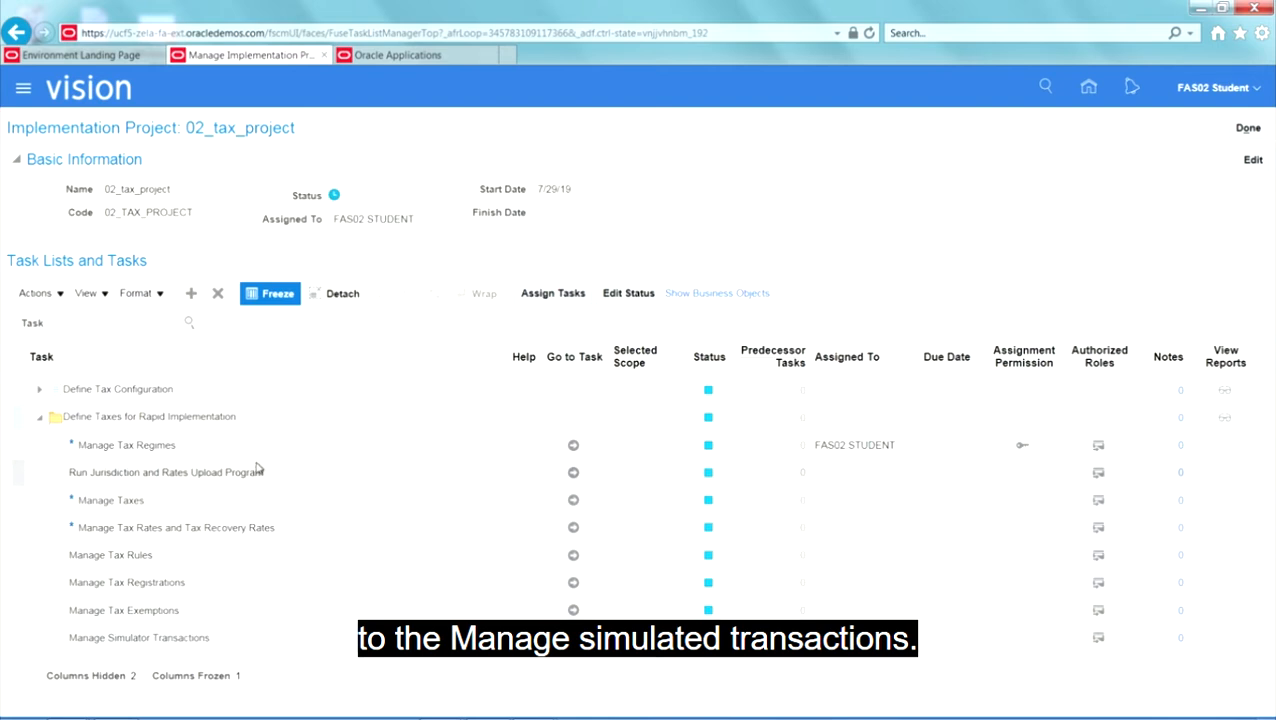
# Step: Go to the Manage Tax Regimes task and search for transaction tax regimes with the country united%states%
pyautogui.click(573, 447)
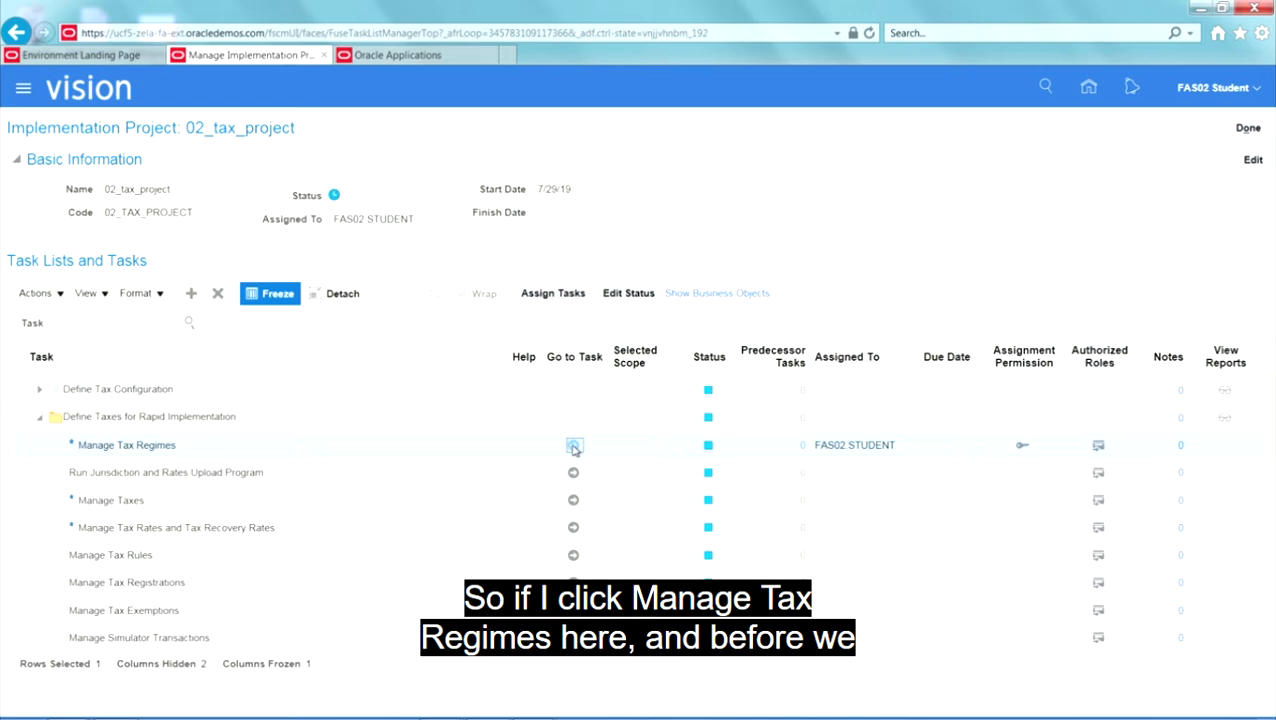
pyautogui.click(573, 447)
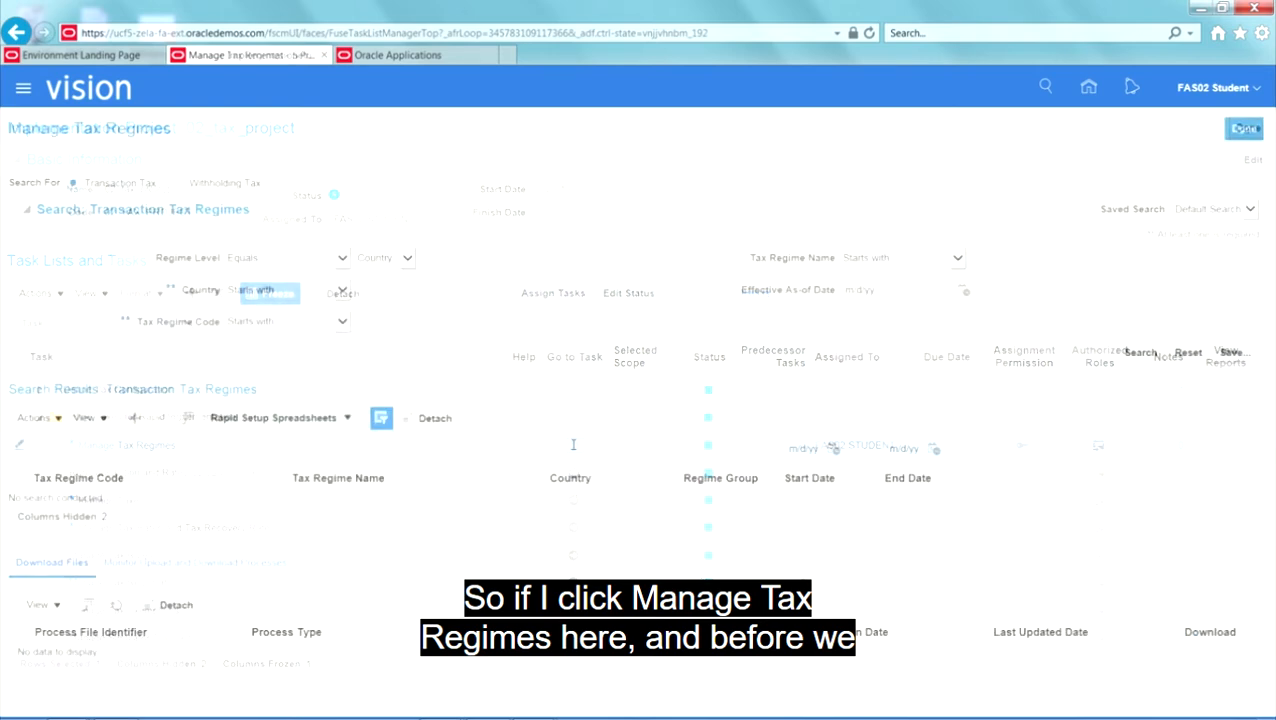
pyautogui.click(398, 290)
pyautogui.write('un')
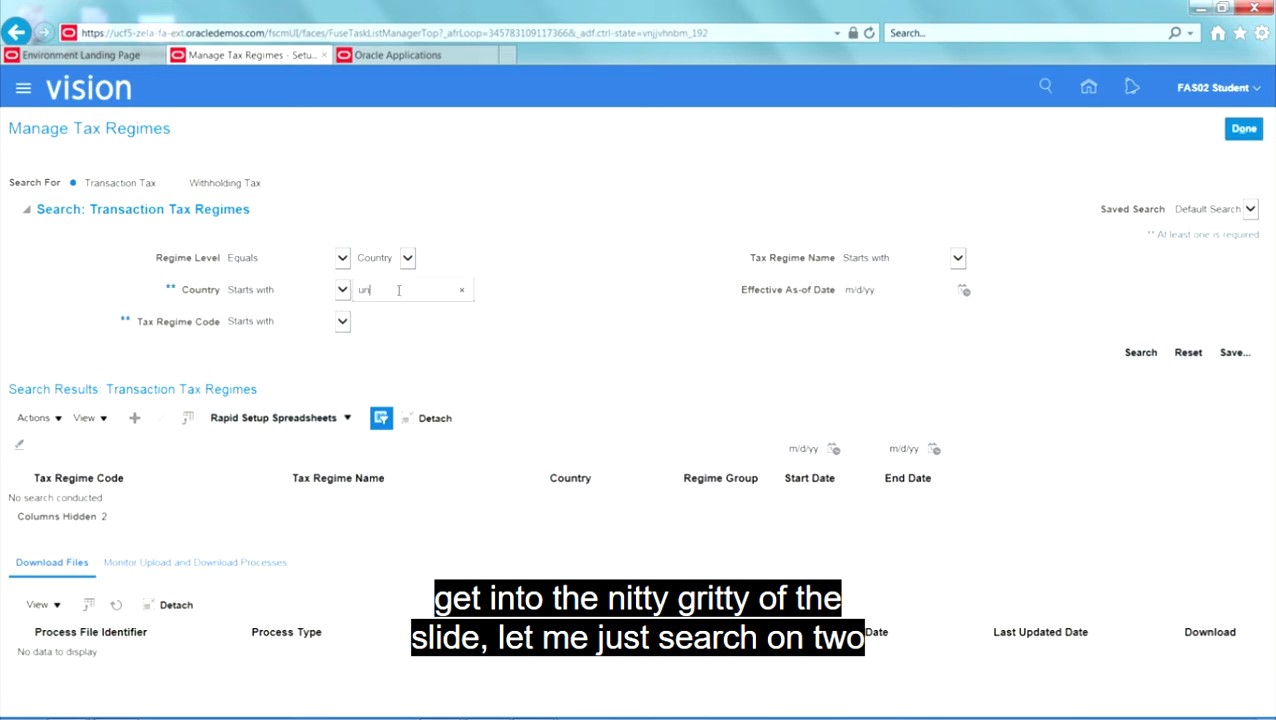
pyautogui.write('ited%')
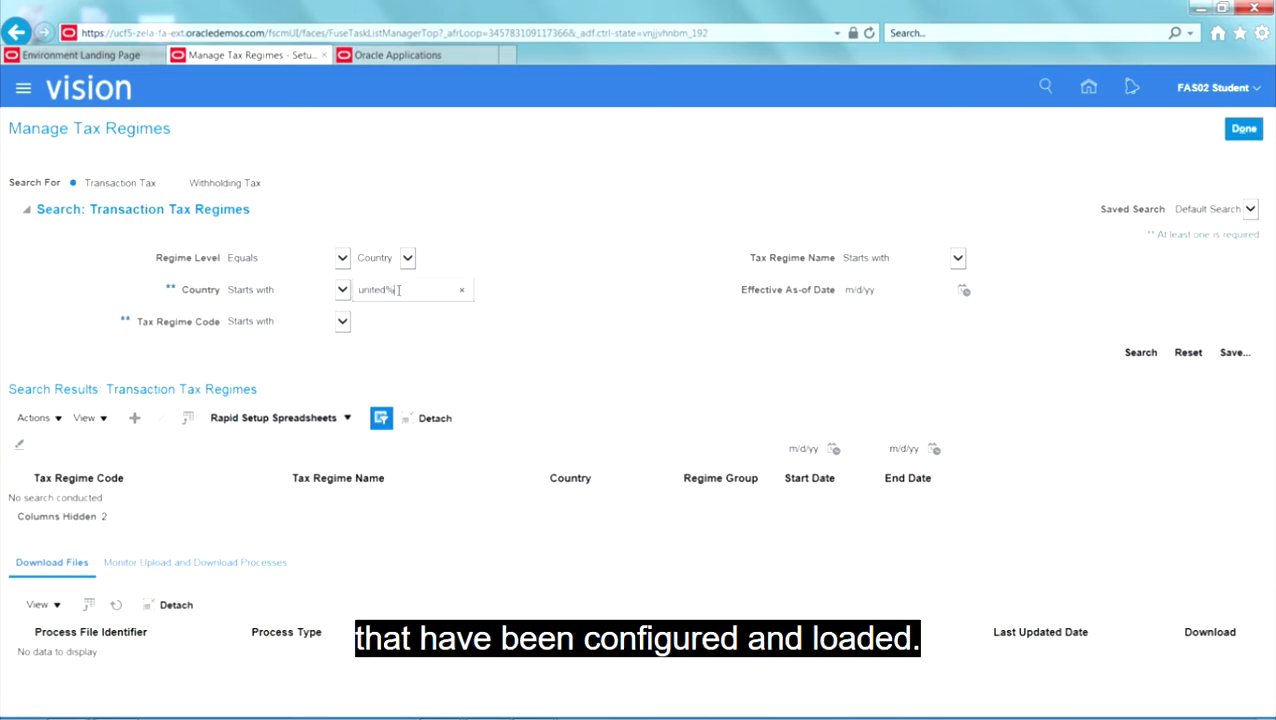
pyautogui.write('states%')
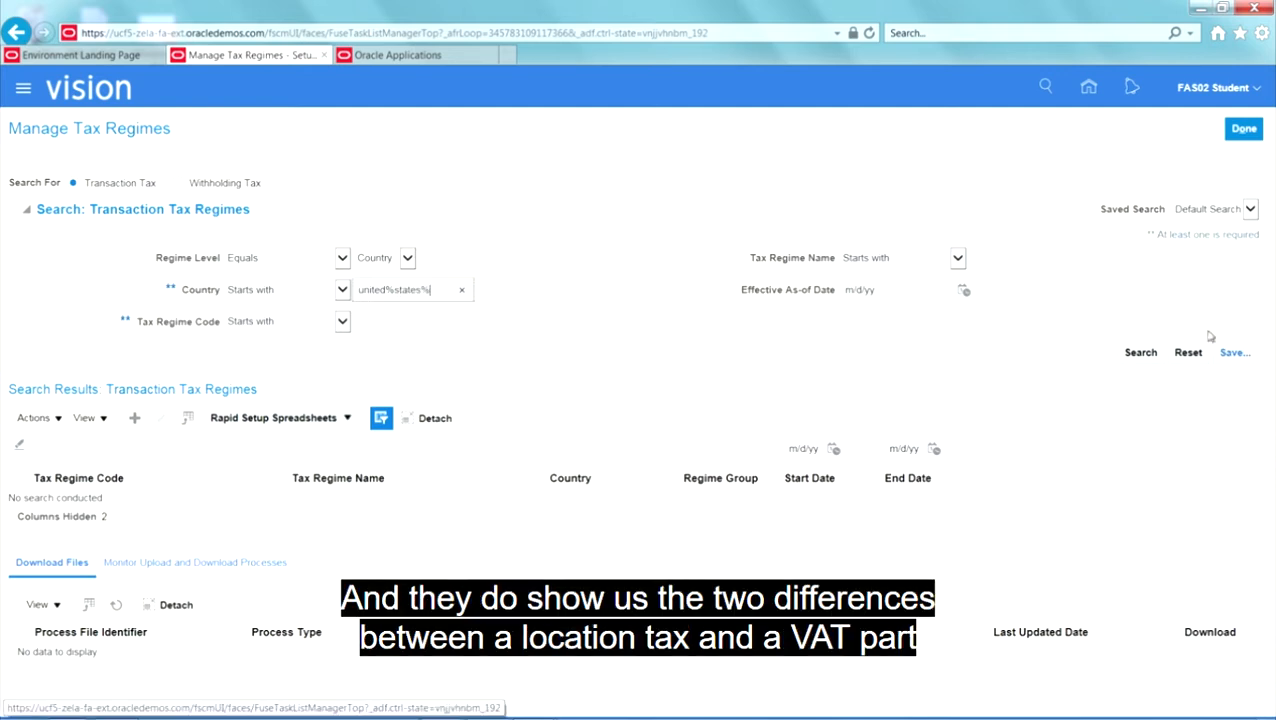
pyautogui.click(1139, 360)
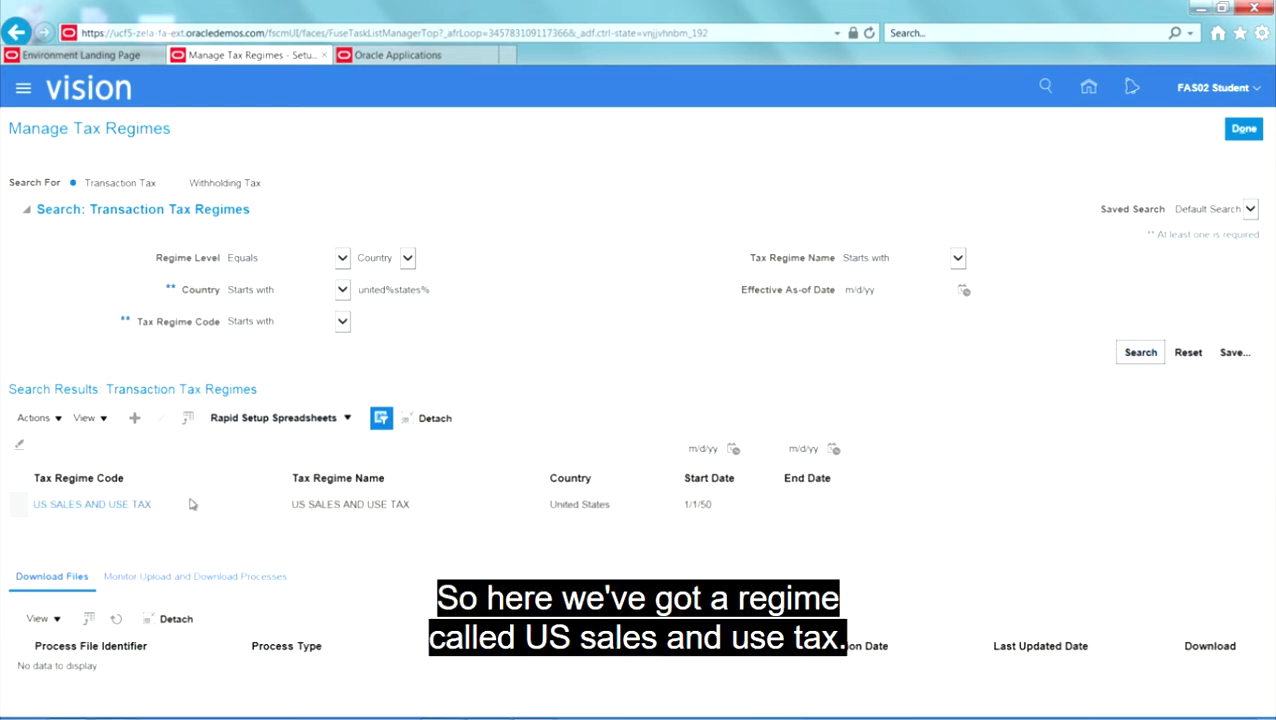
# Step: Open the US SALES AND USE TAX regime for editing and check its tax inclusion method and rounding rule options
pyautogui.click(145, 504)
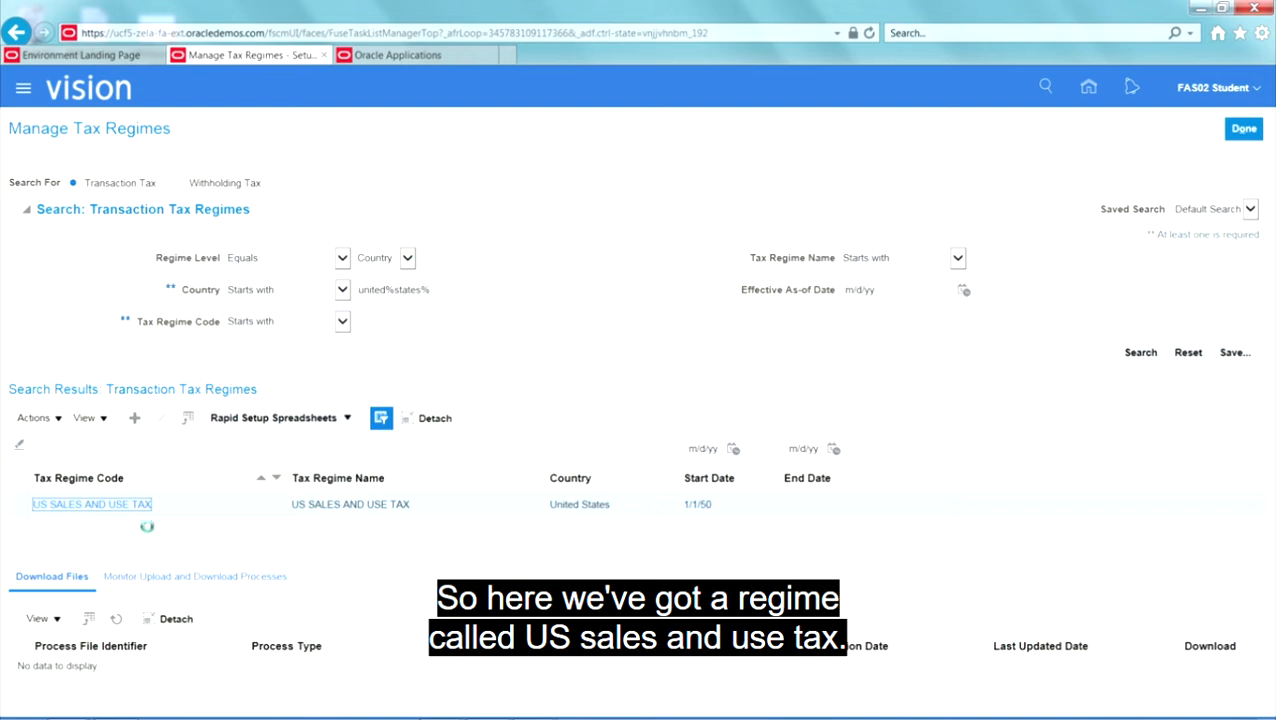
pyautogui.click(162, 420)
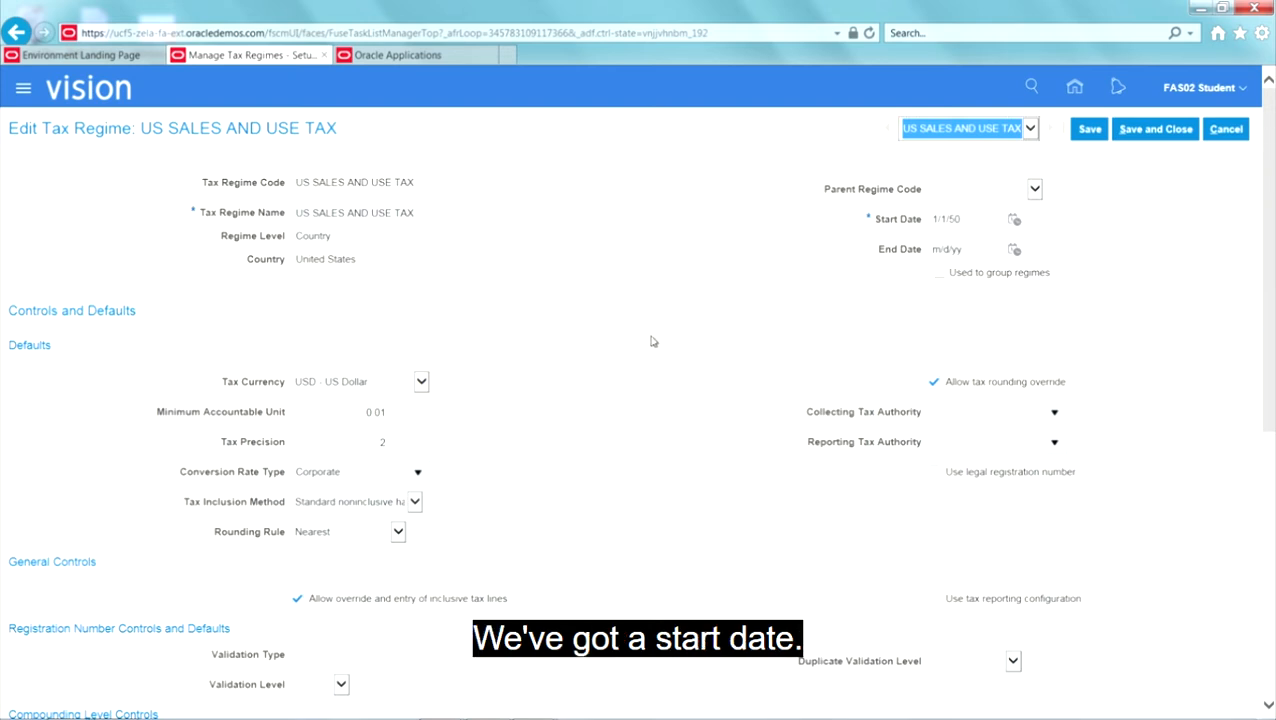
pyautogui.scroll(-3, 649, 341)
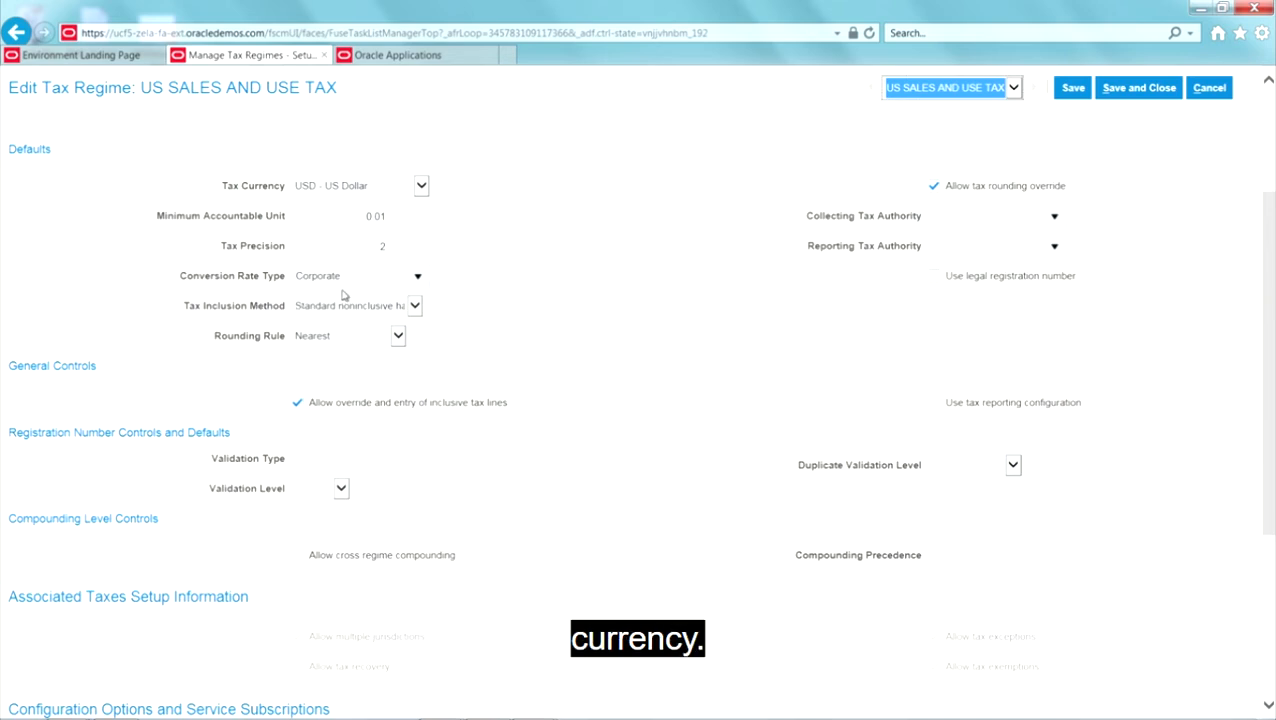
pyautogui.click(414, 306)
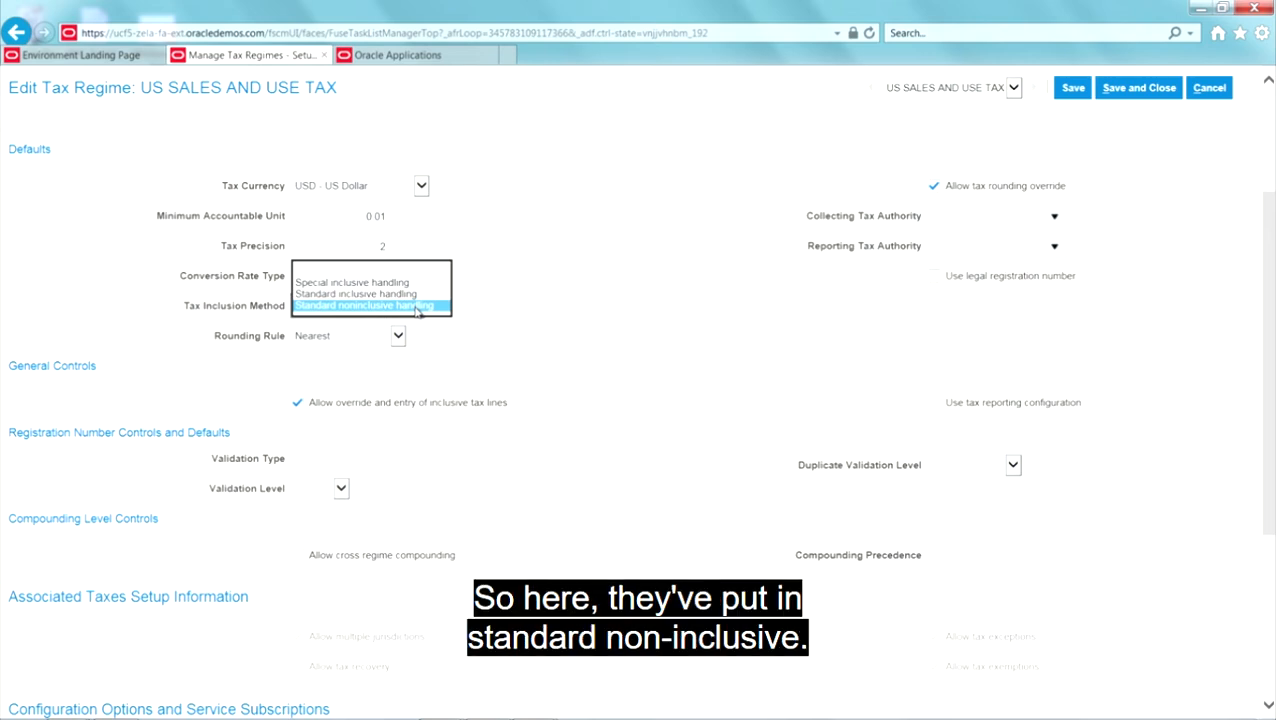
pyautogui.click(418, 308)
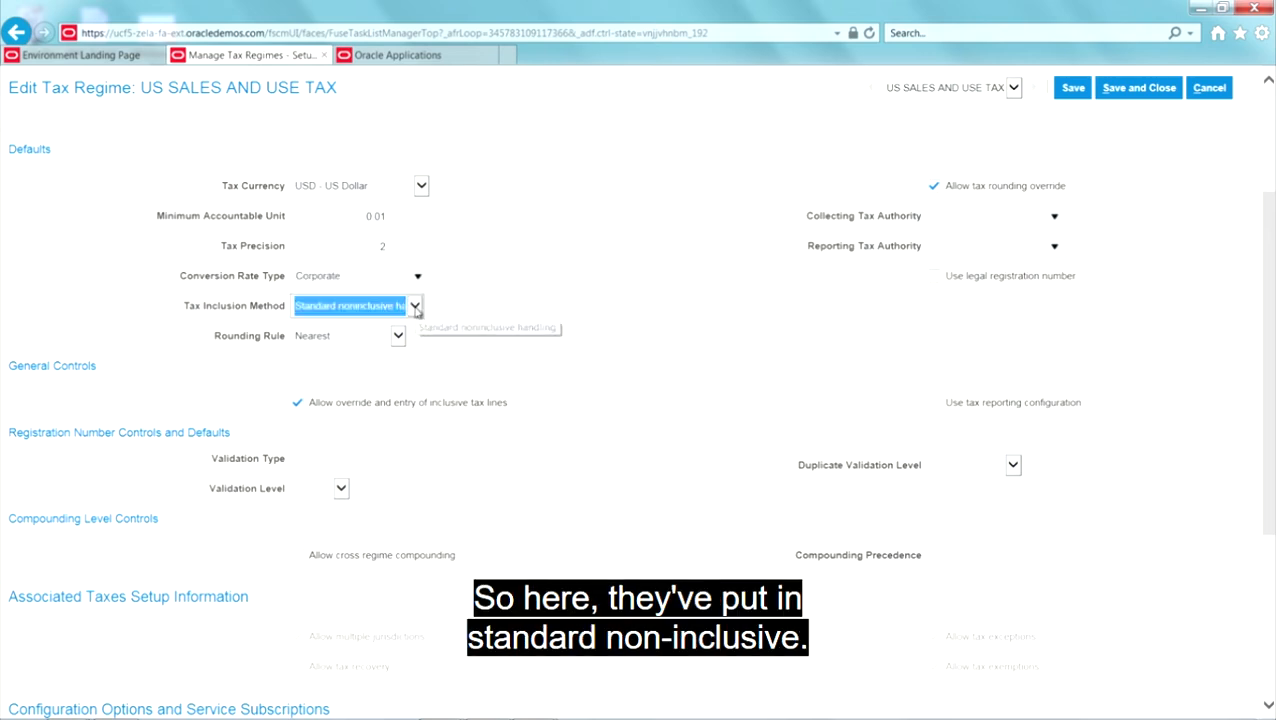
pyautogui.click(398, 338)
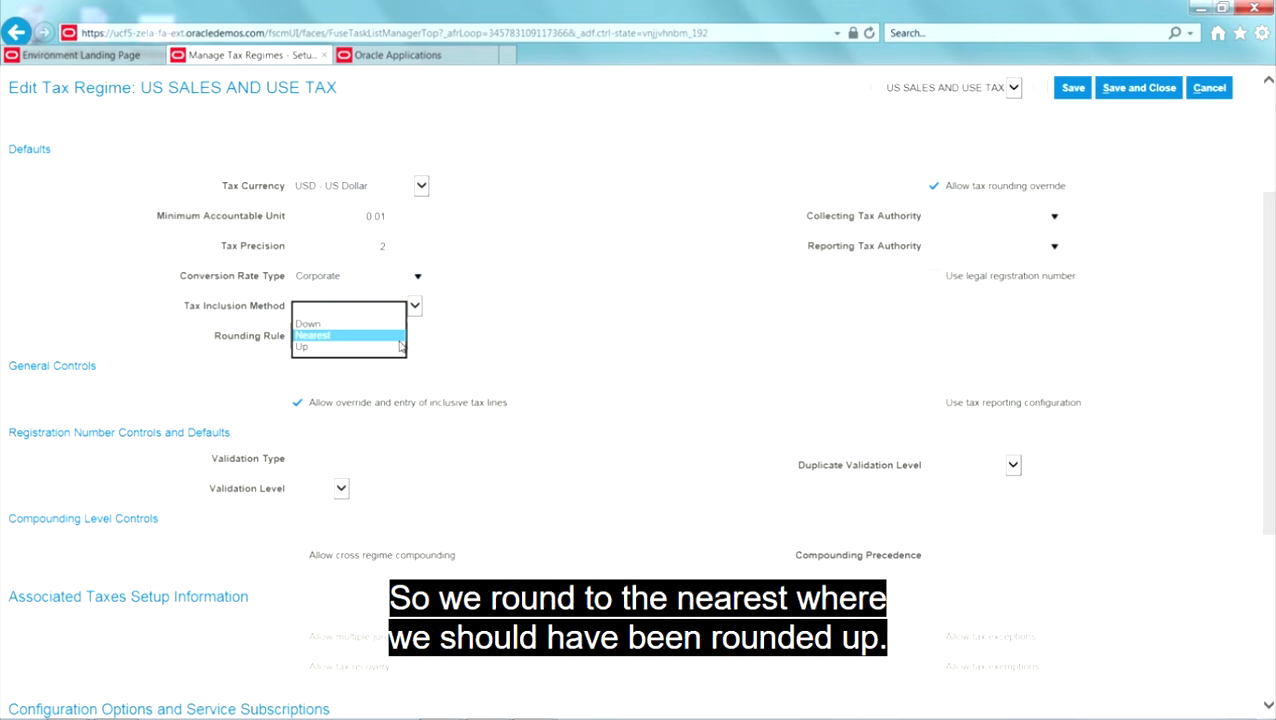
pyautogui.click(399, 340)
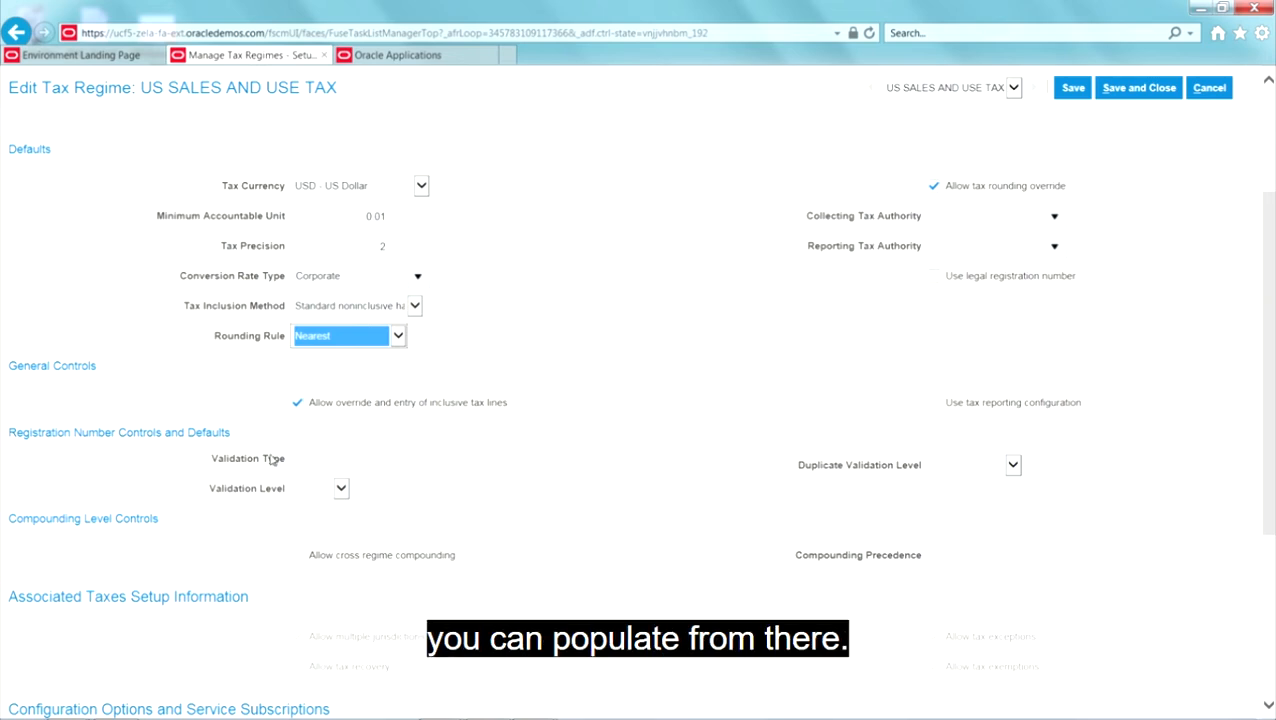
# Step: Review the US SALES AND USE TAX regime's remaining controls and business unit configuration options, and save and close it
pyautogui.scroll(-1, 396, 476)
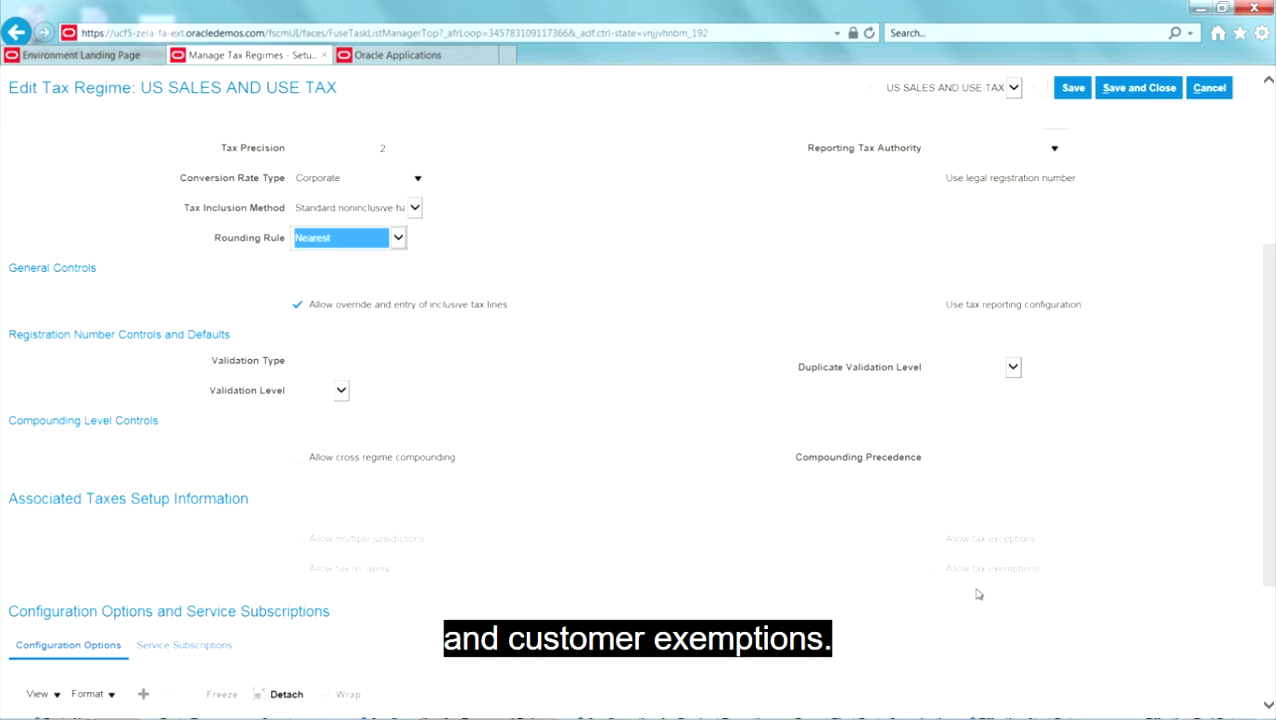
pyautogui.scroll(-3, 865, 602)
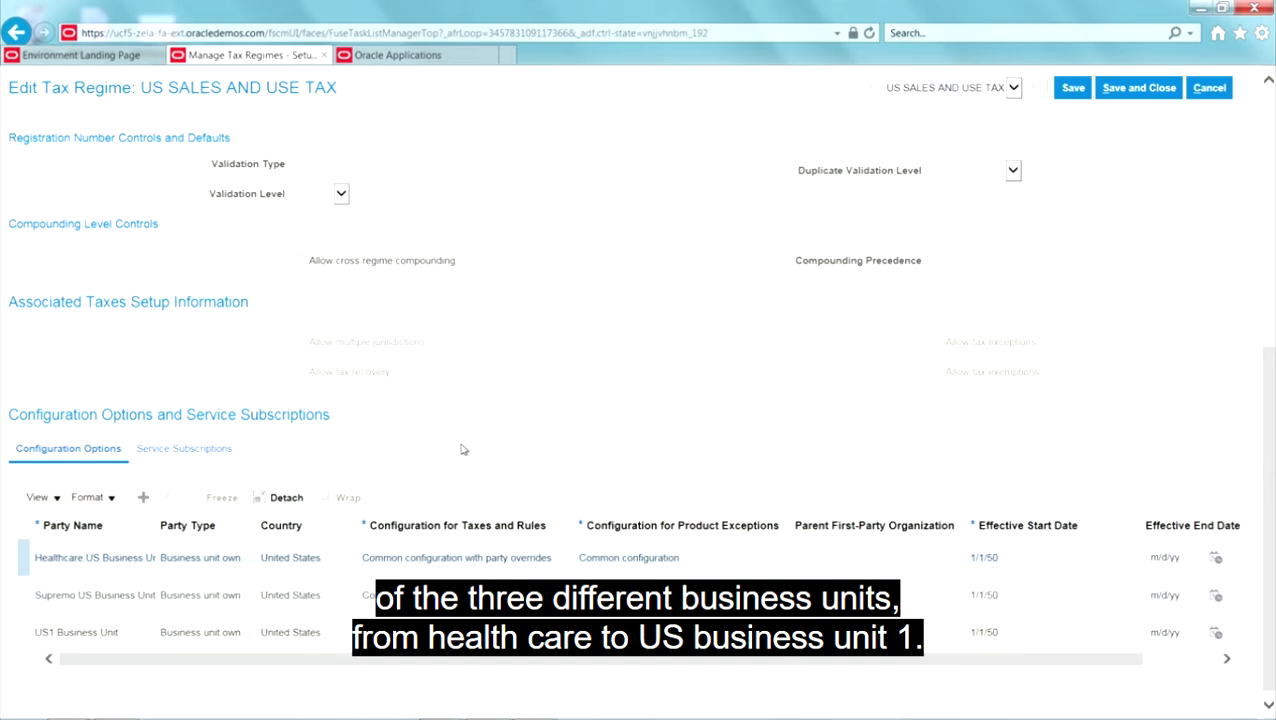
pyautogui.click(1139, 88)
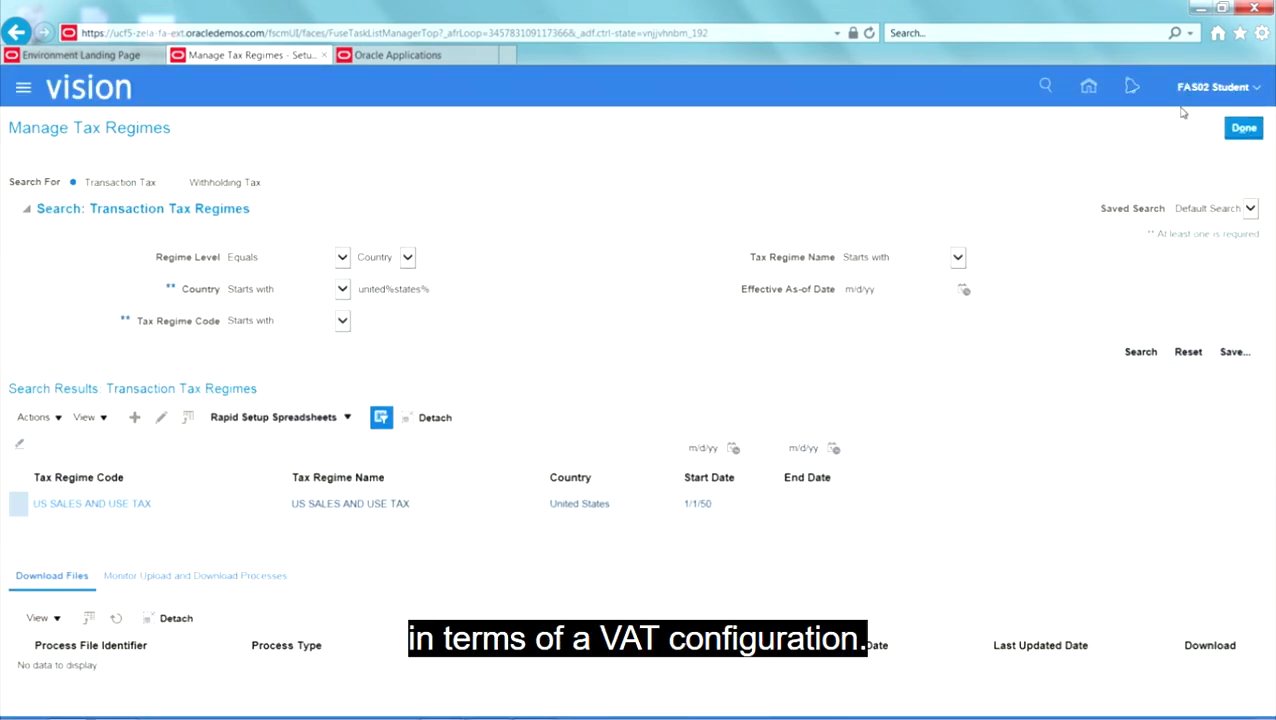
# Step: Return to the project, reopen the Manage Tax Regimes task and search for regimes with the country United%king%
pyautogui.click(1249, 130)
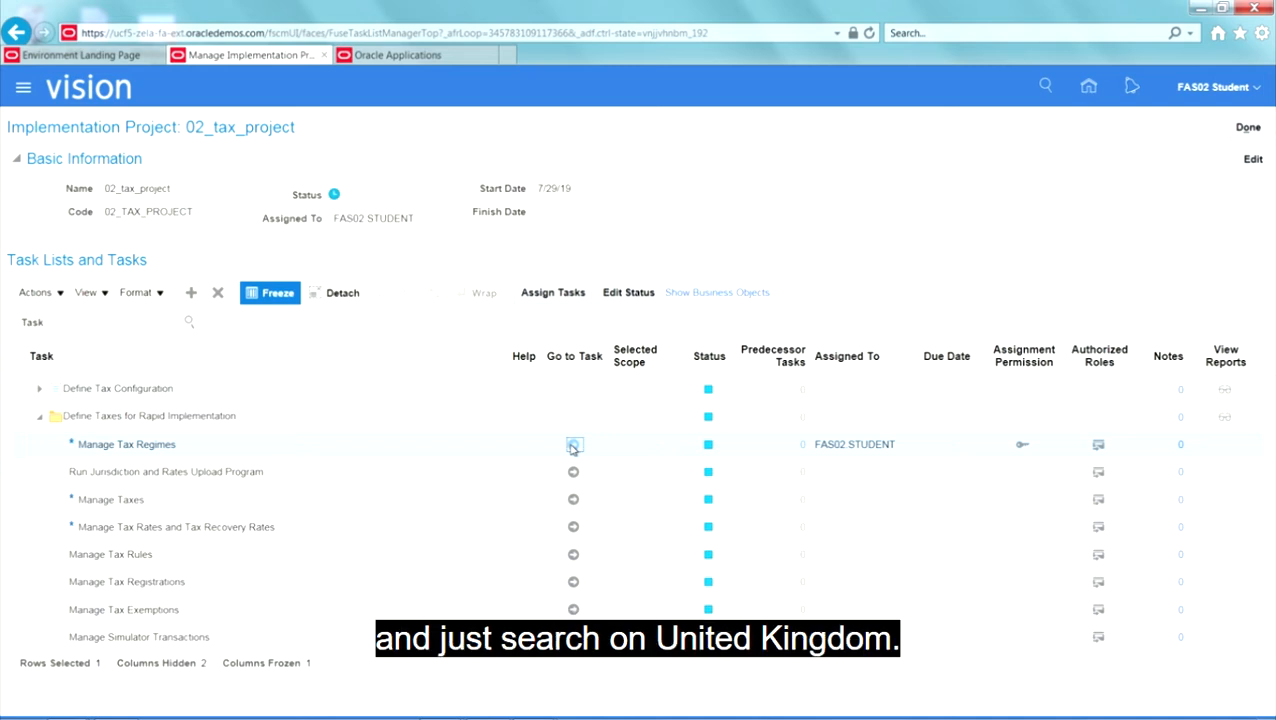
pyautogui.click(573, 446)
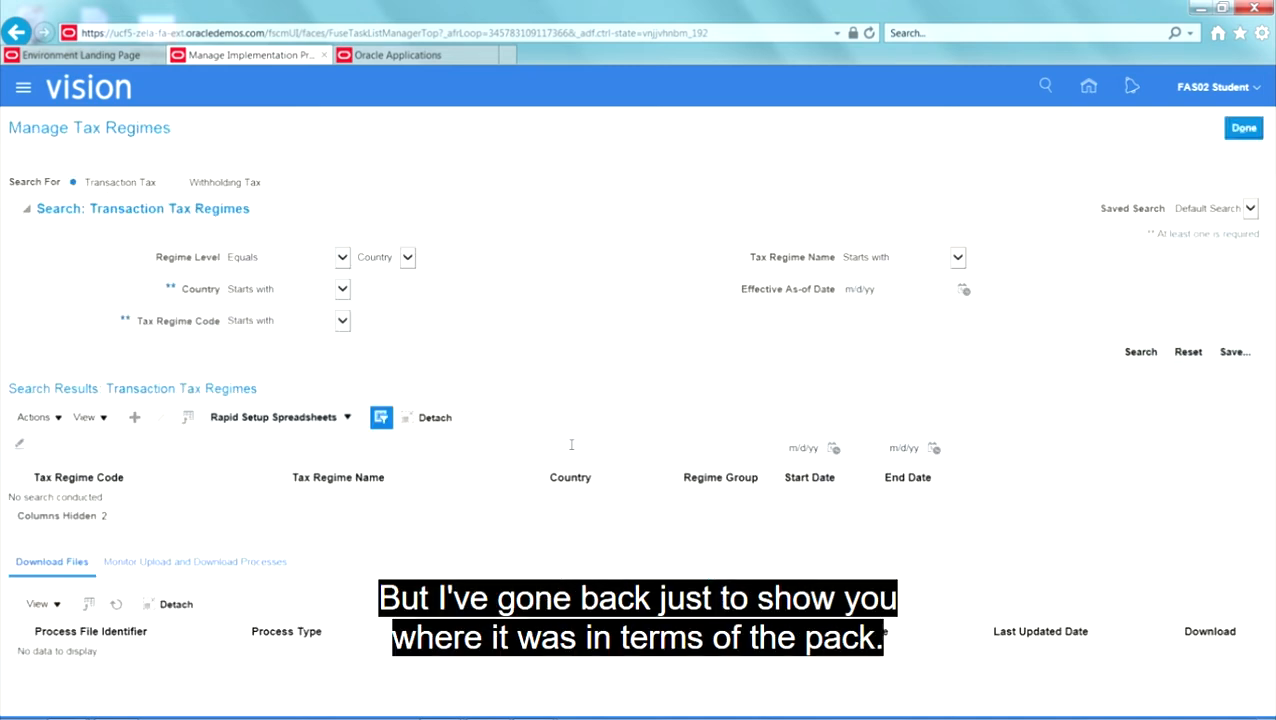
pyautogui.click(402, 288)
pyautogui.write('United')
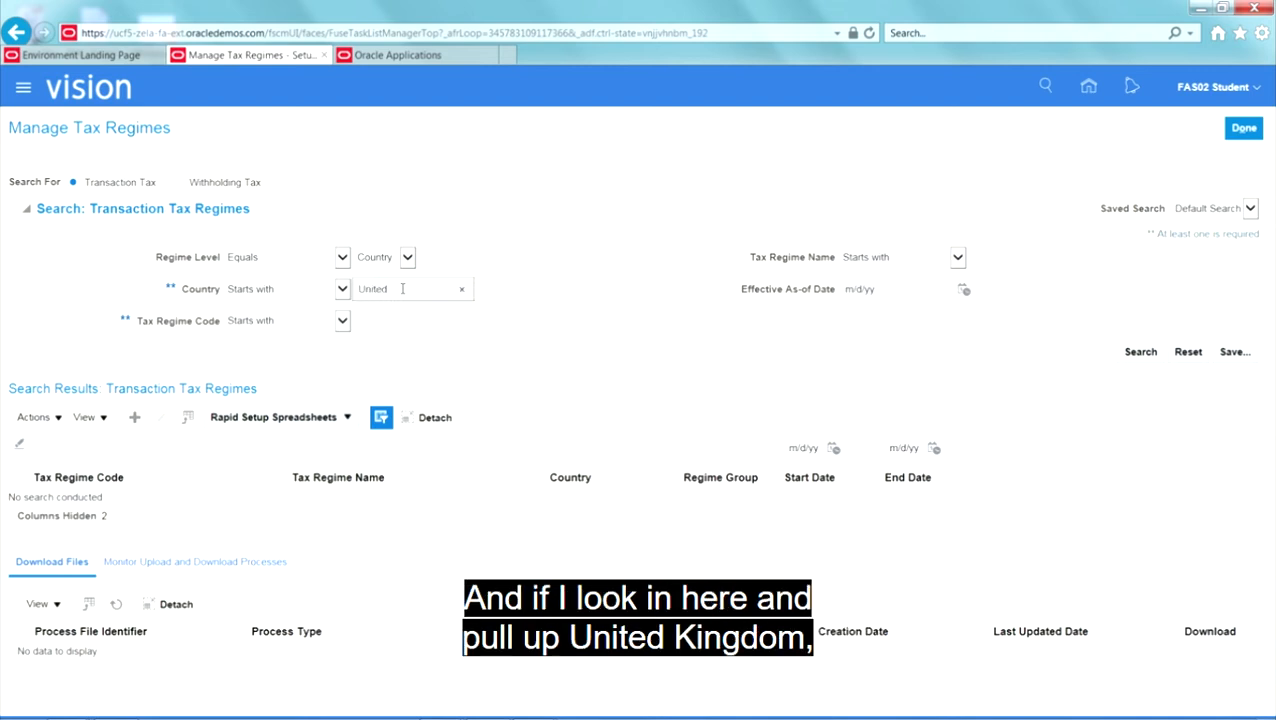
pyautogui.write('%king%')
pyautogui.press('Return')
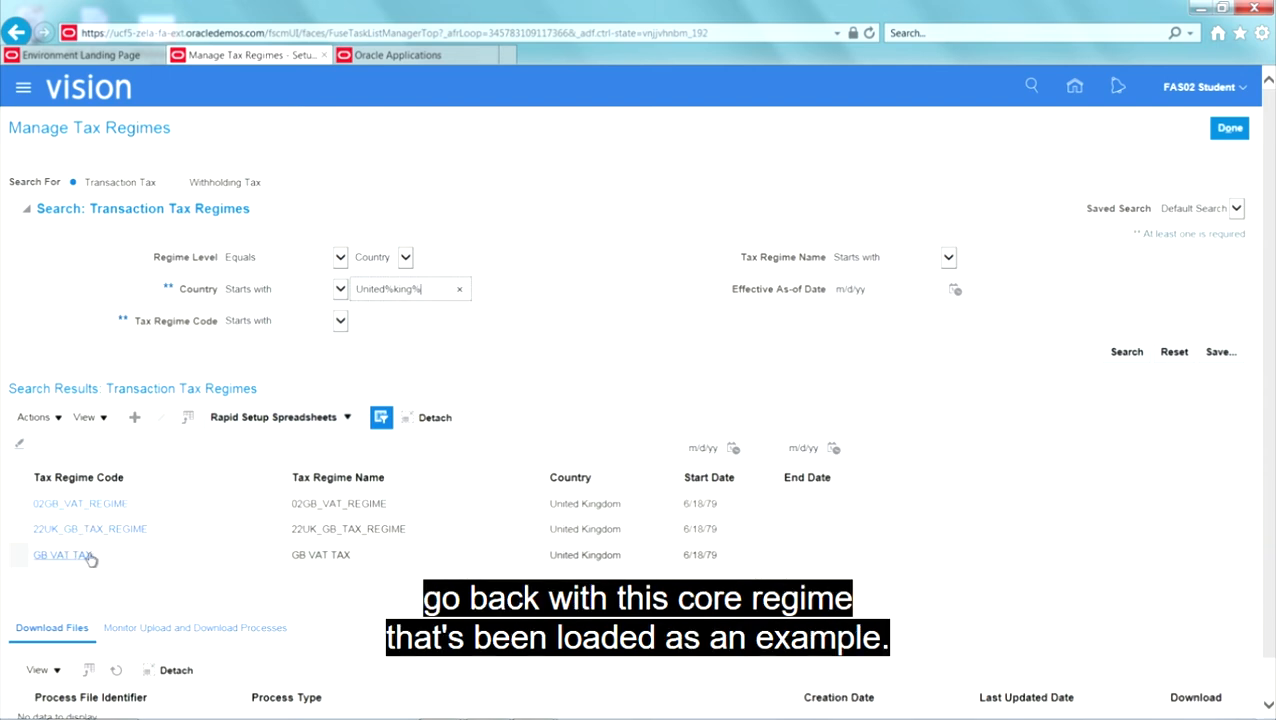
# Step: Open the GB VAT TAX regime for editing and set its minimum accountable unit to 0.01
pyautogui.click(88, 556)
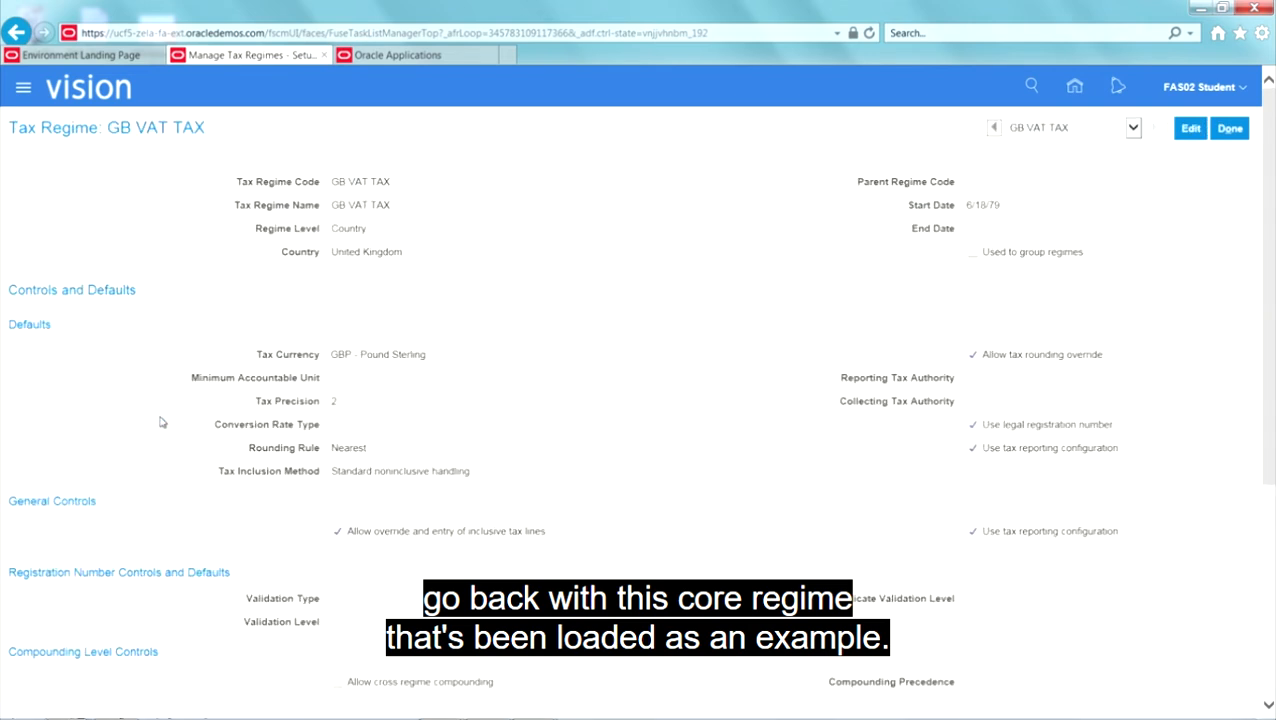
pyautogui.click(1190, 128)
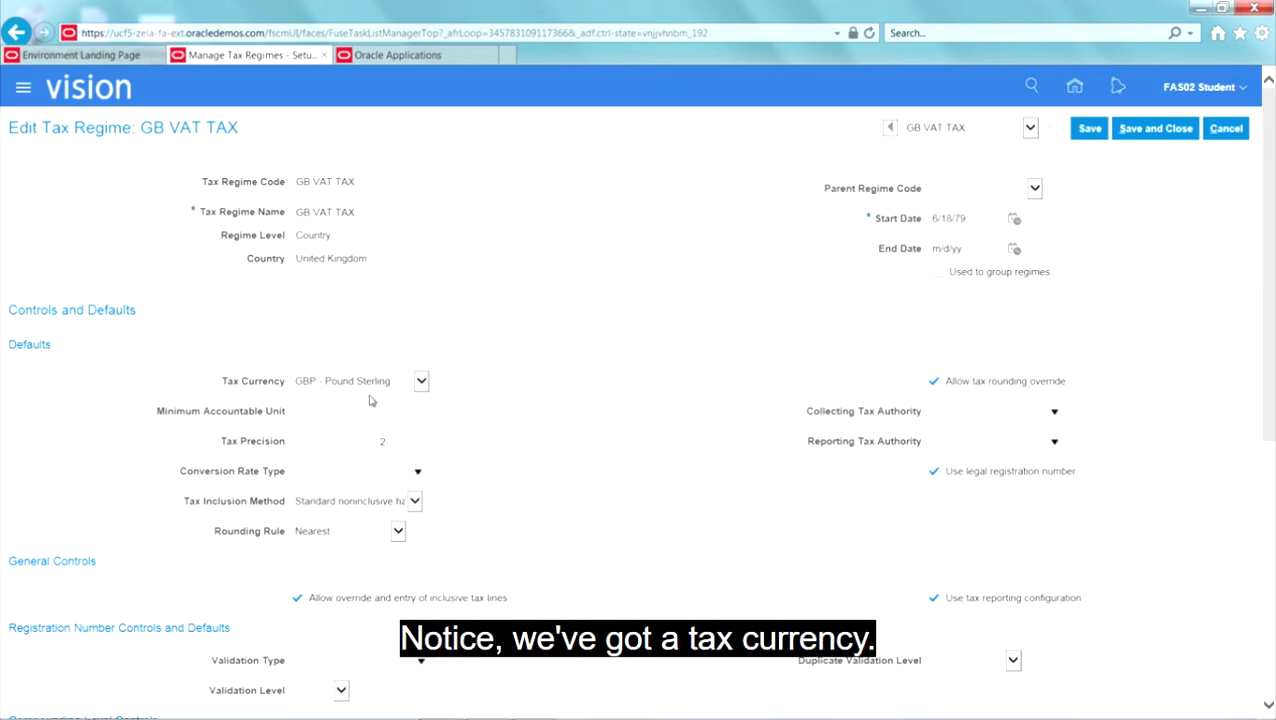
pyautogui.click(318, 413)
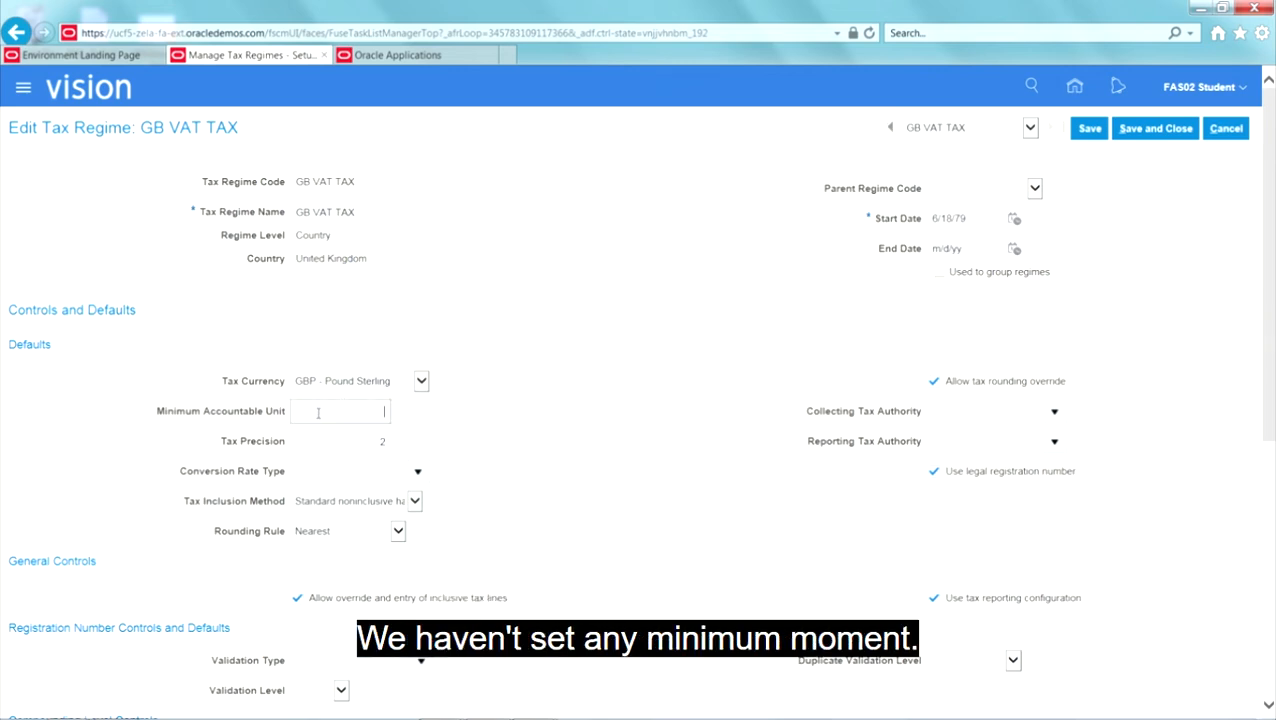
pyautogui.write('0')
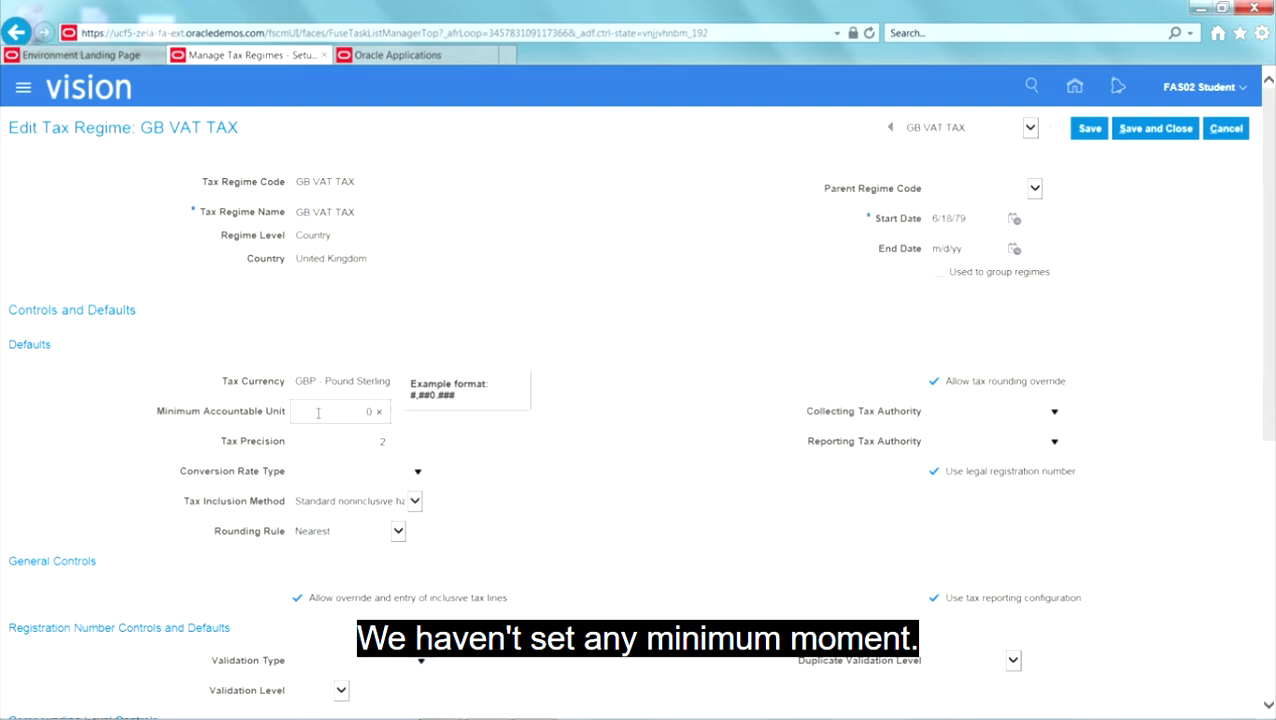
pyautogui.write('1')
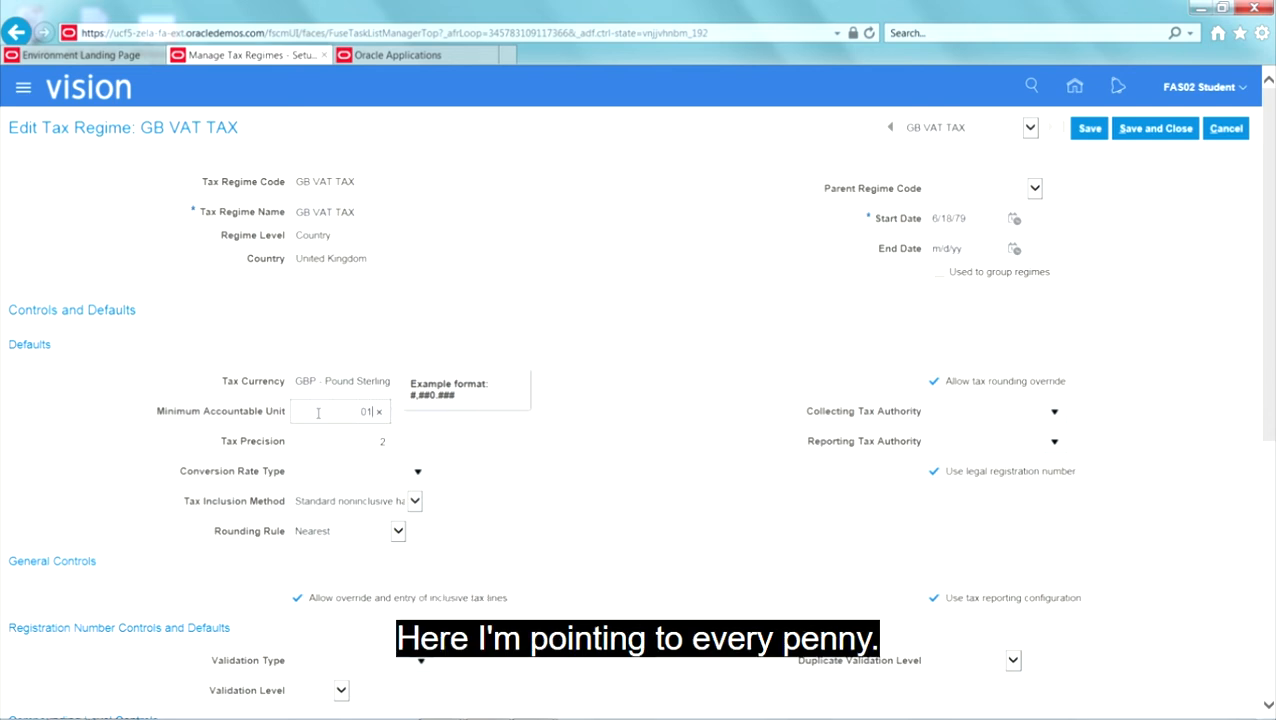
# Step: Set the GB VAT TAX regime's conversion rate type to Corporate and its collecting tax authority to 02_UK_HMRC, accepting the cascading update
pyautogui.click(418, 471)
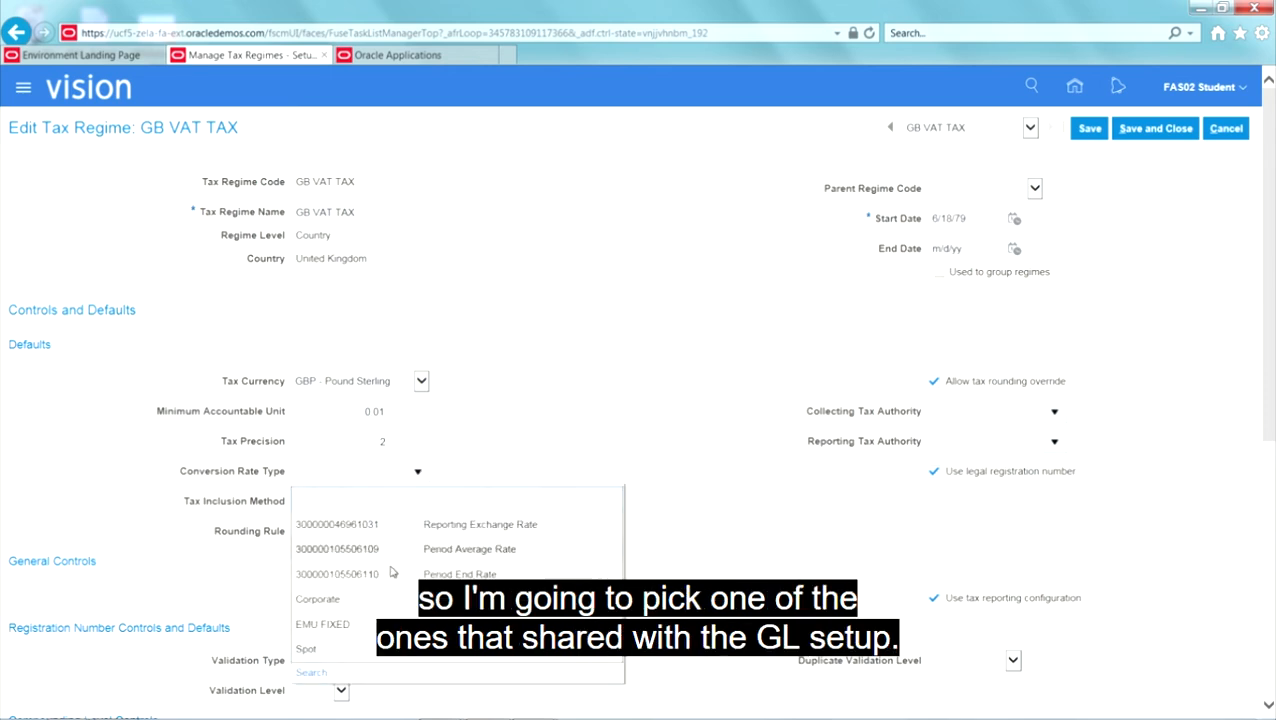
pyautogui.click(390, 599)
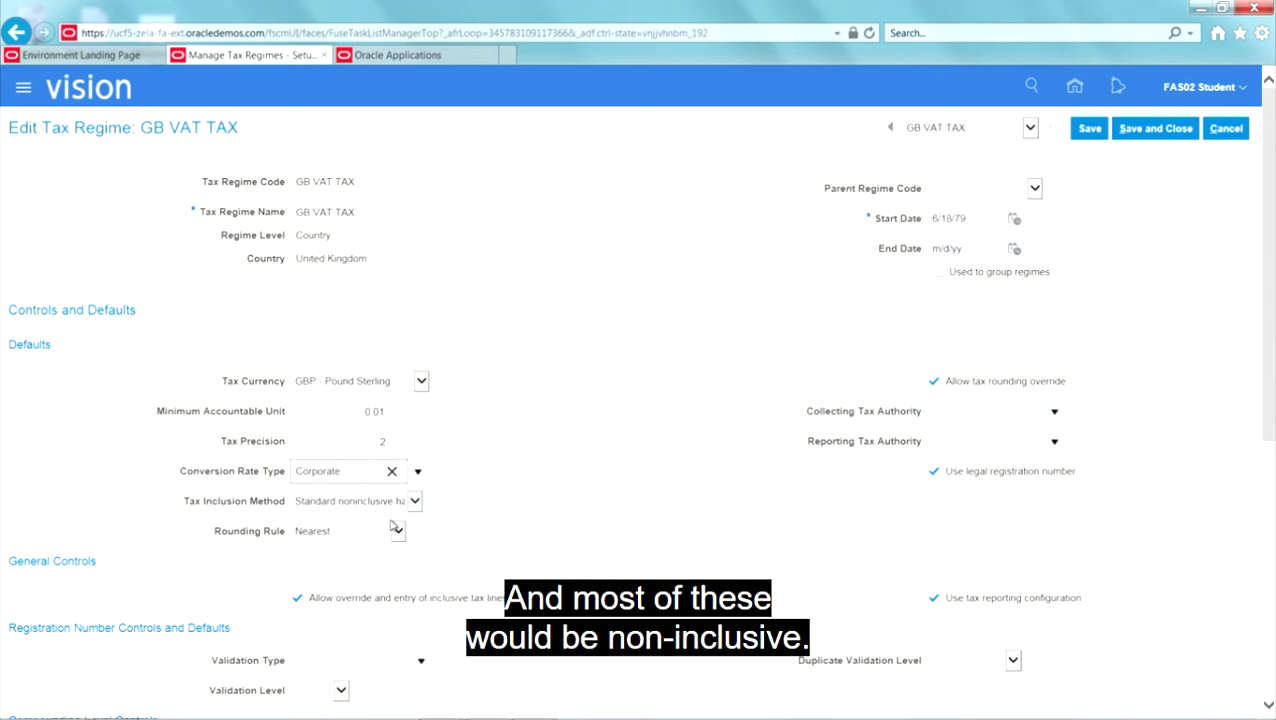
pyautogui.click(1054, 411)
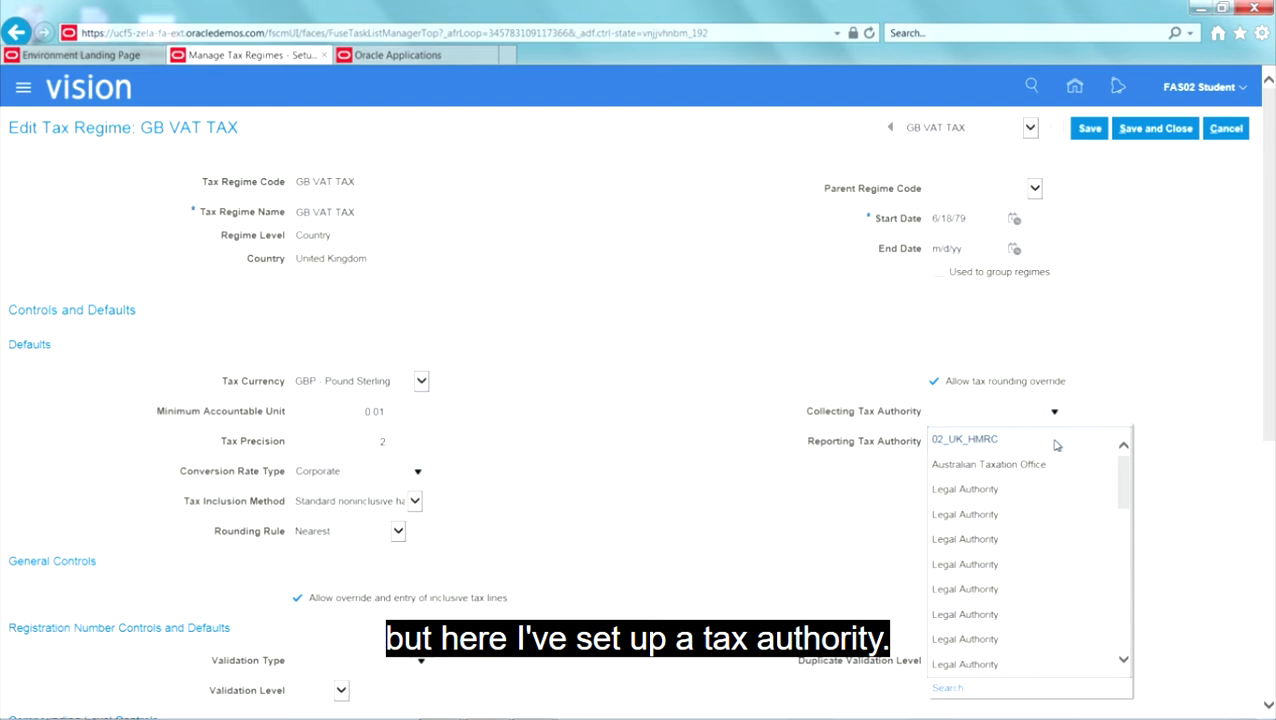
pyautogui.click(1055, 441)
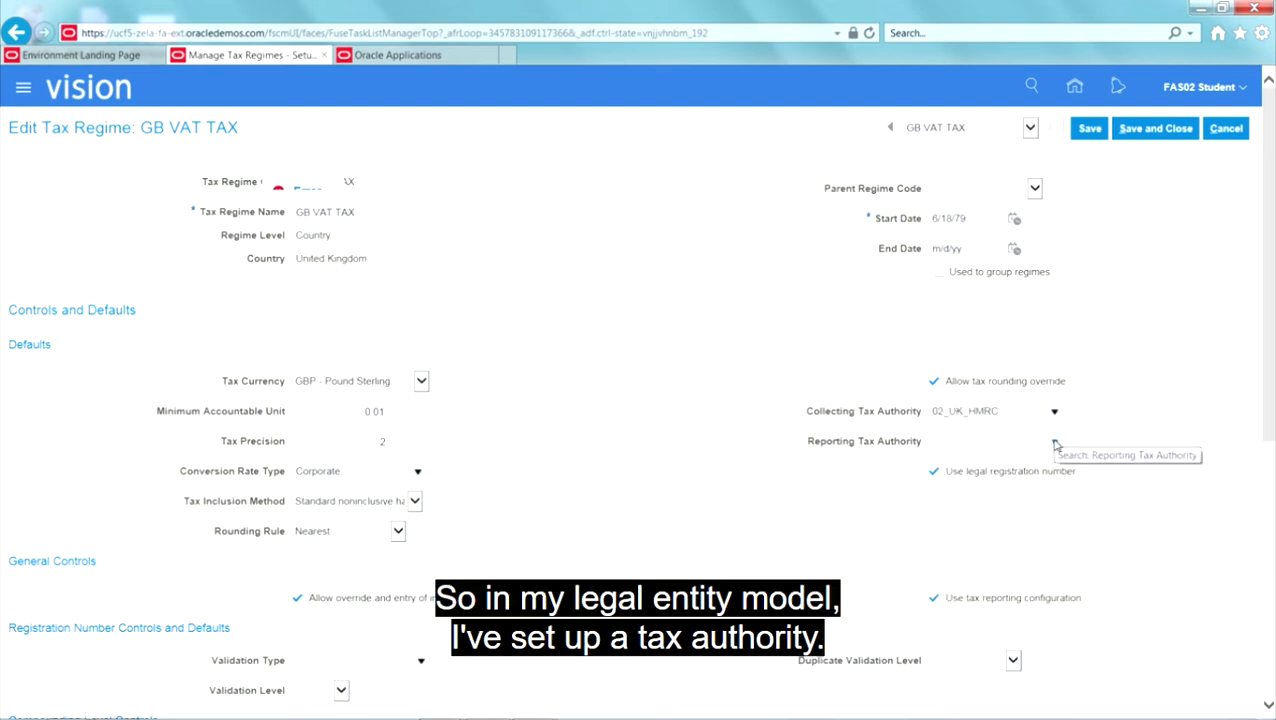
pyautogui.click(961, 259)
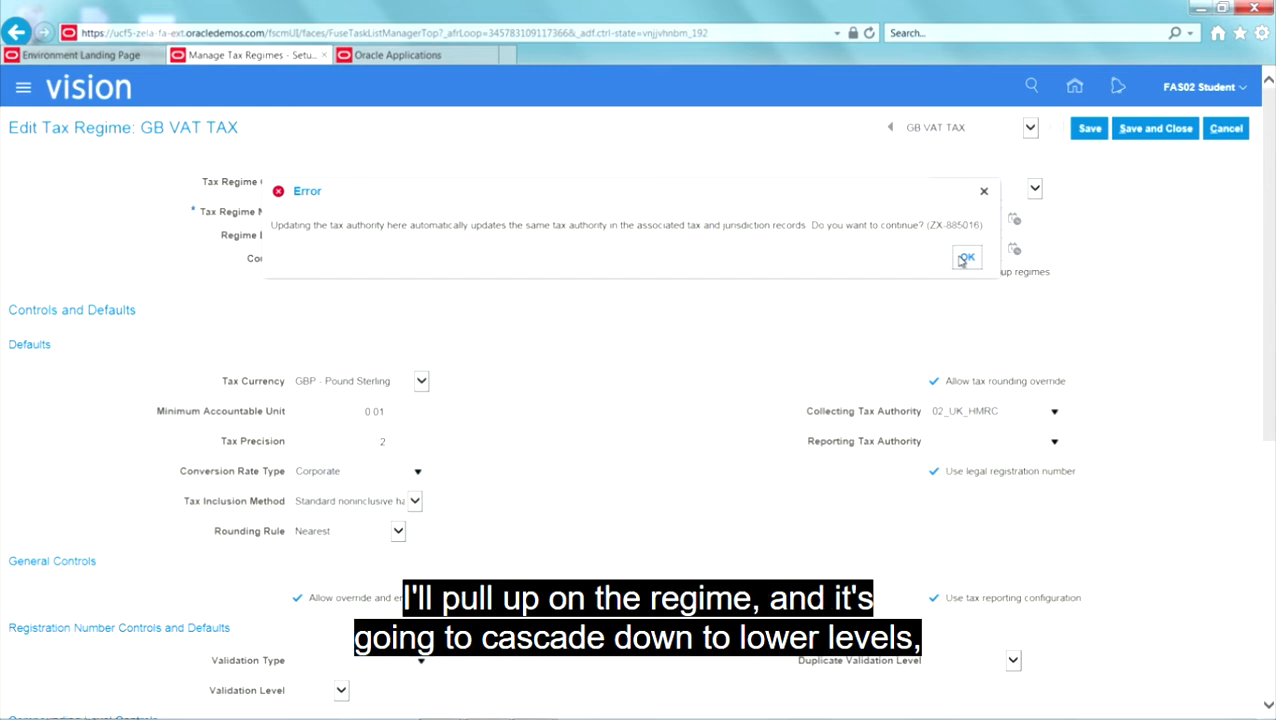
pyautogui.click(961, 259)
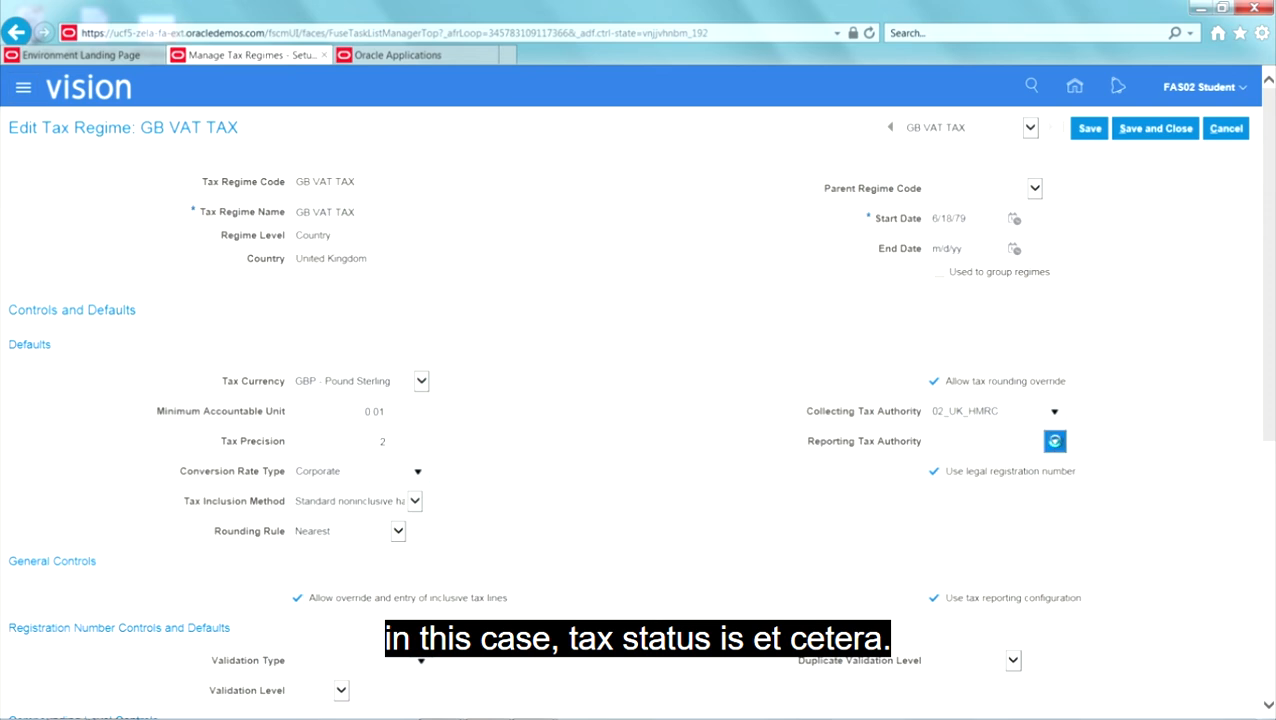
# Step: Set the regime's reporting tax authority to 02_UK_HMRC and accept the update to associated tax and jurisdiction records
pyautogui.click(1054, 441)
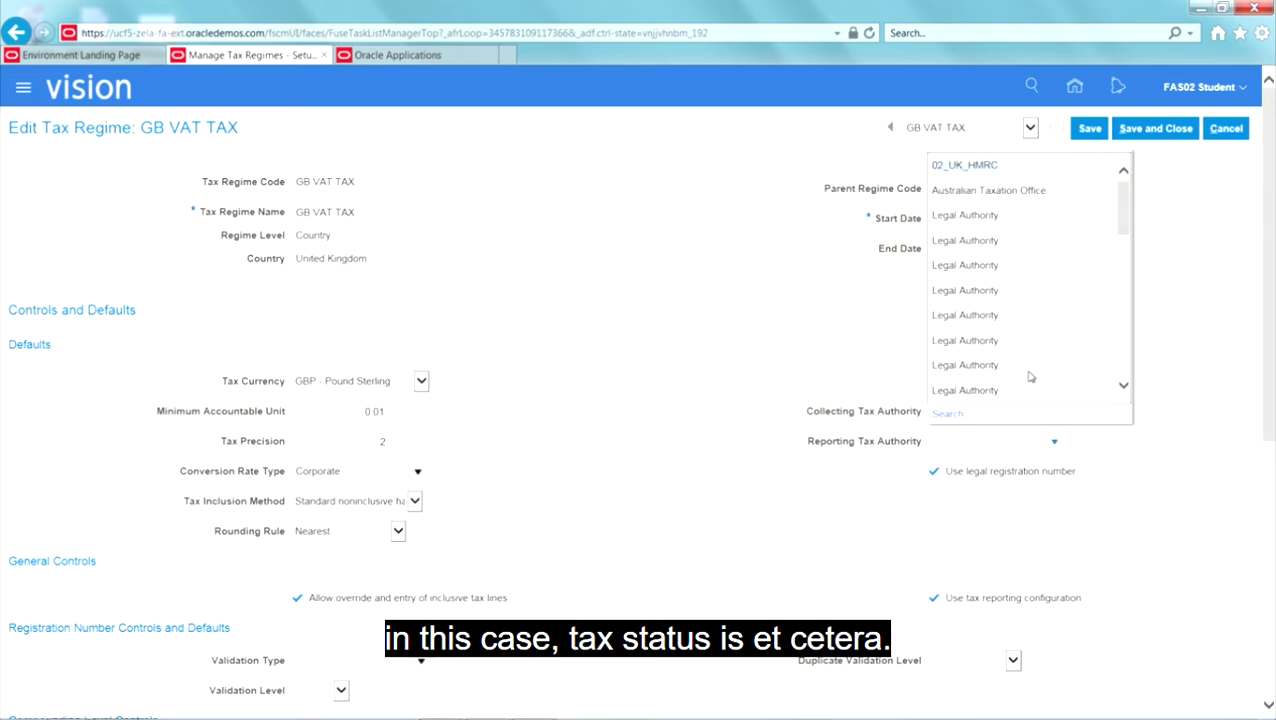
pyautogui.click(987, 167)
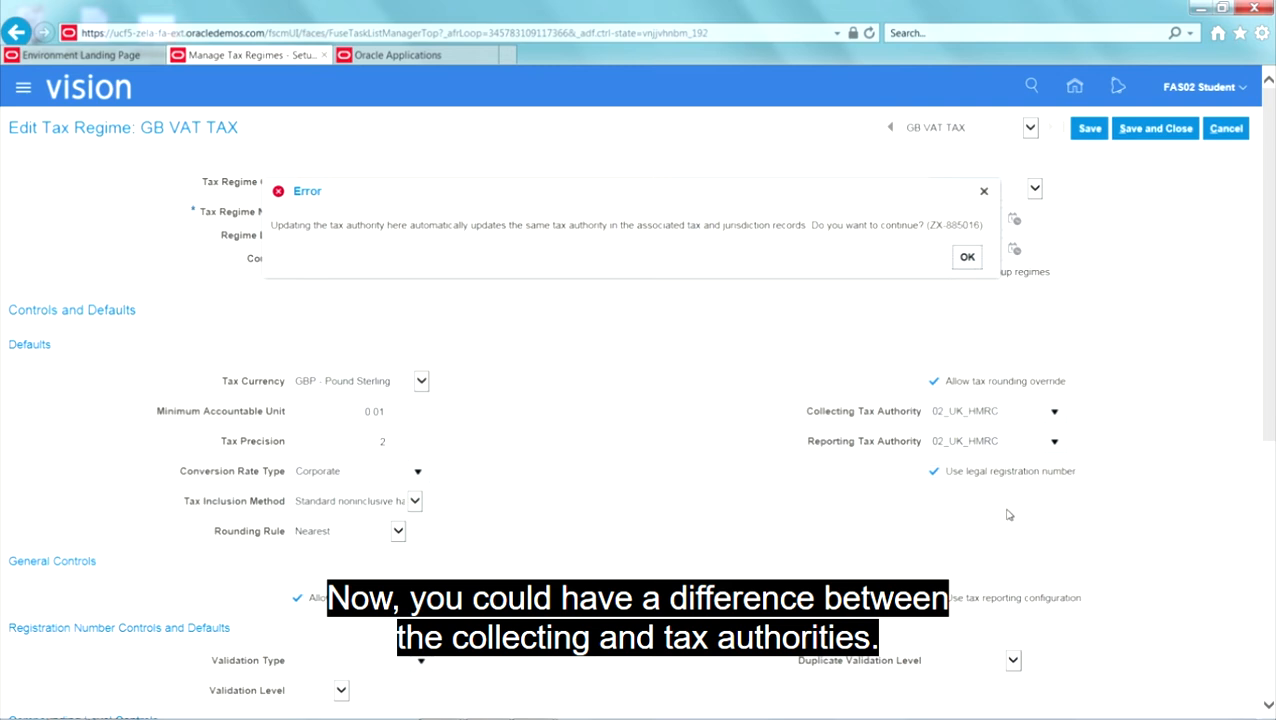
pyautogui.click(962, 261)
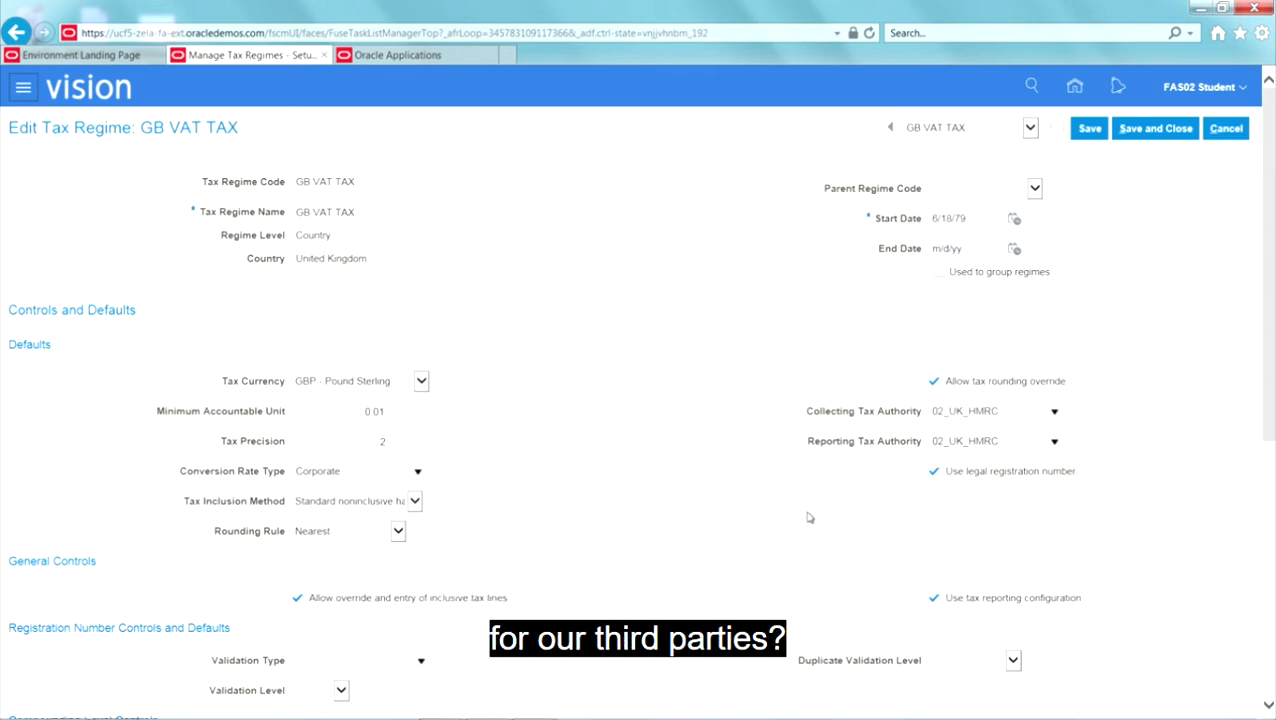
# Step: Set the registration number validation type to ORA_GB_VAT (United Kingdom GB VAT) and the validation level to Warning
pyautogui.scroll(-1, 770, 517)
pyautogui.scroll(-1, 770, 517)
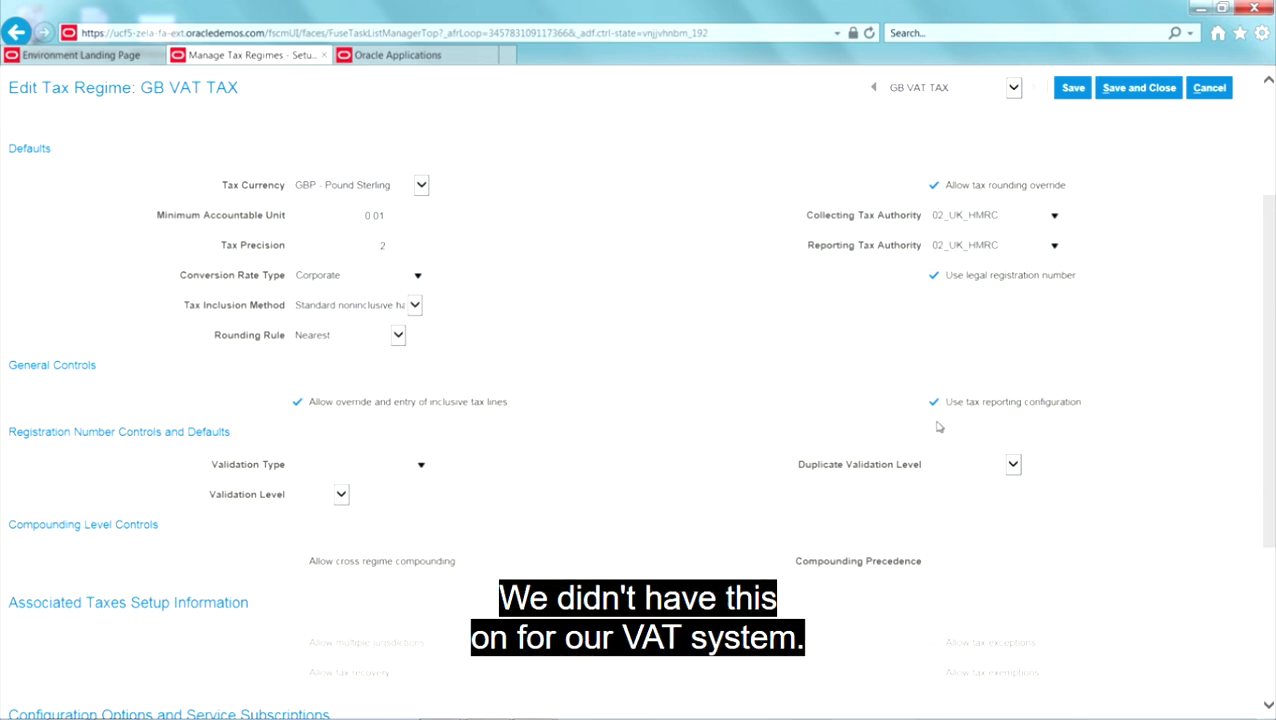
pyautogui.click(423, 470)
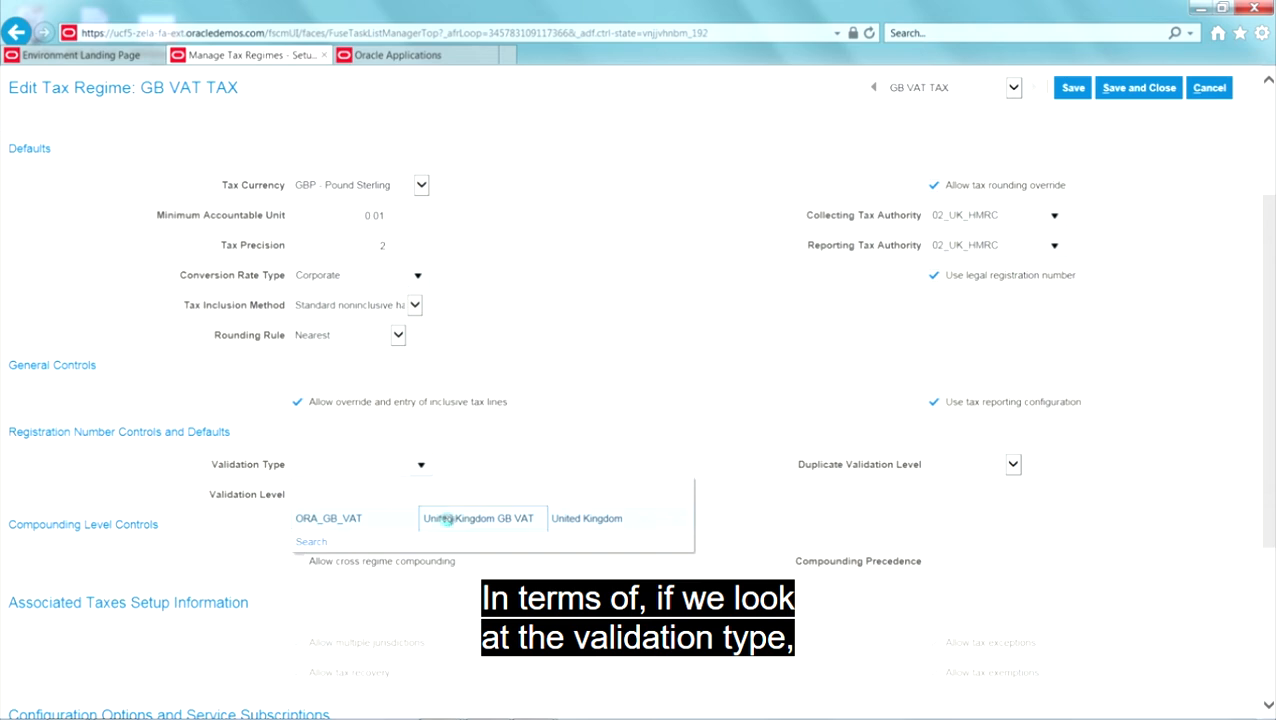
pyautogui.click(447, 518)
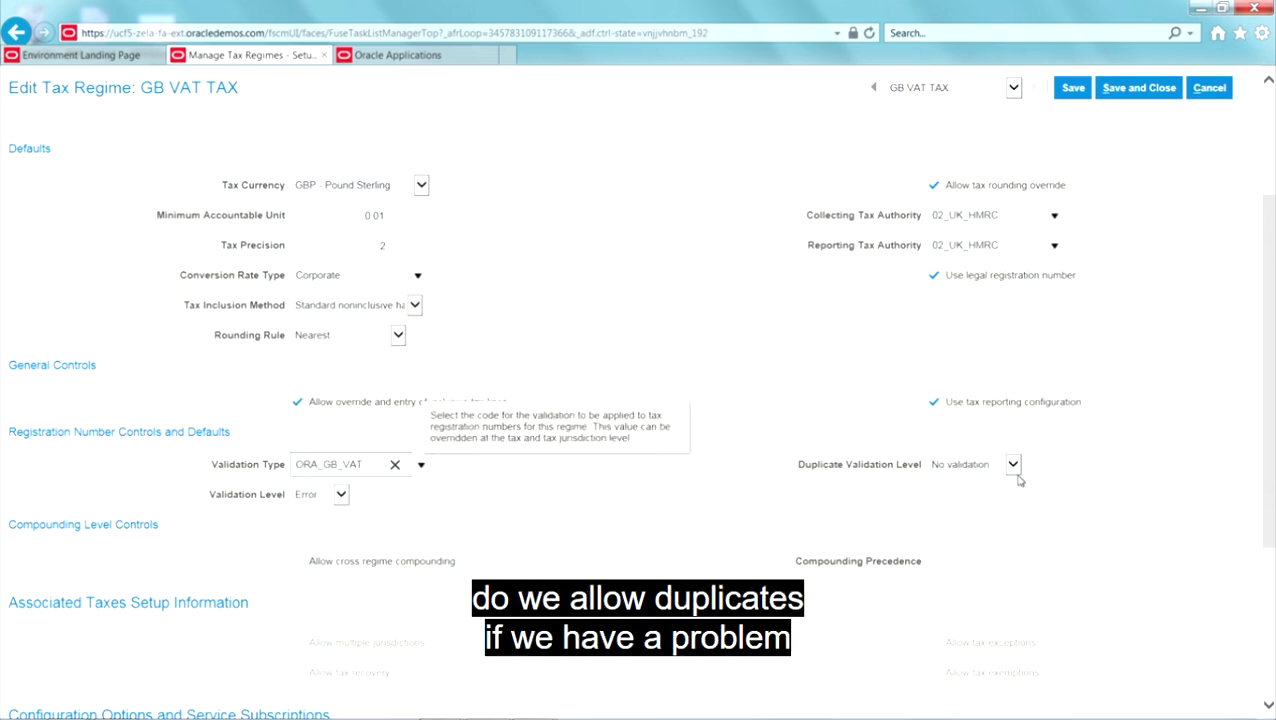
pyautogui.click(342, 494)
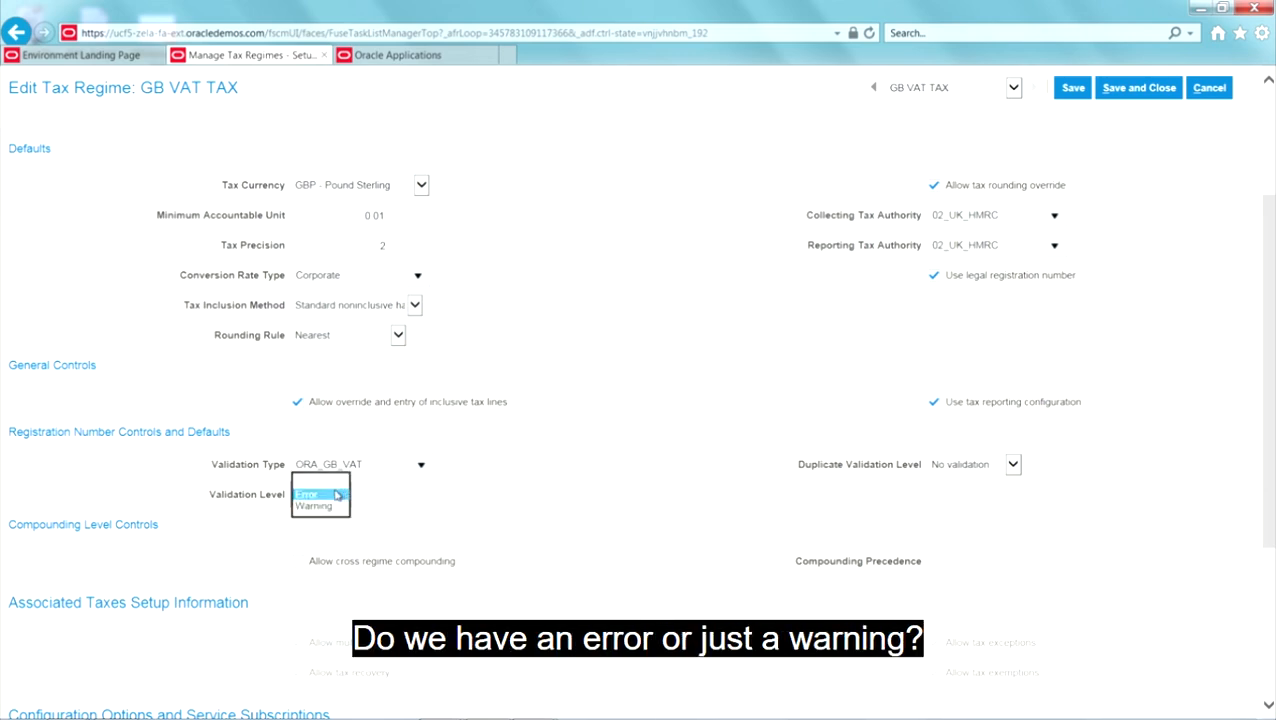
pyautogui.click(315, 506)
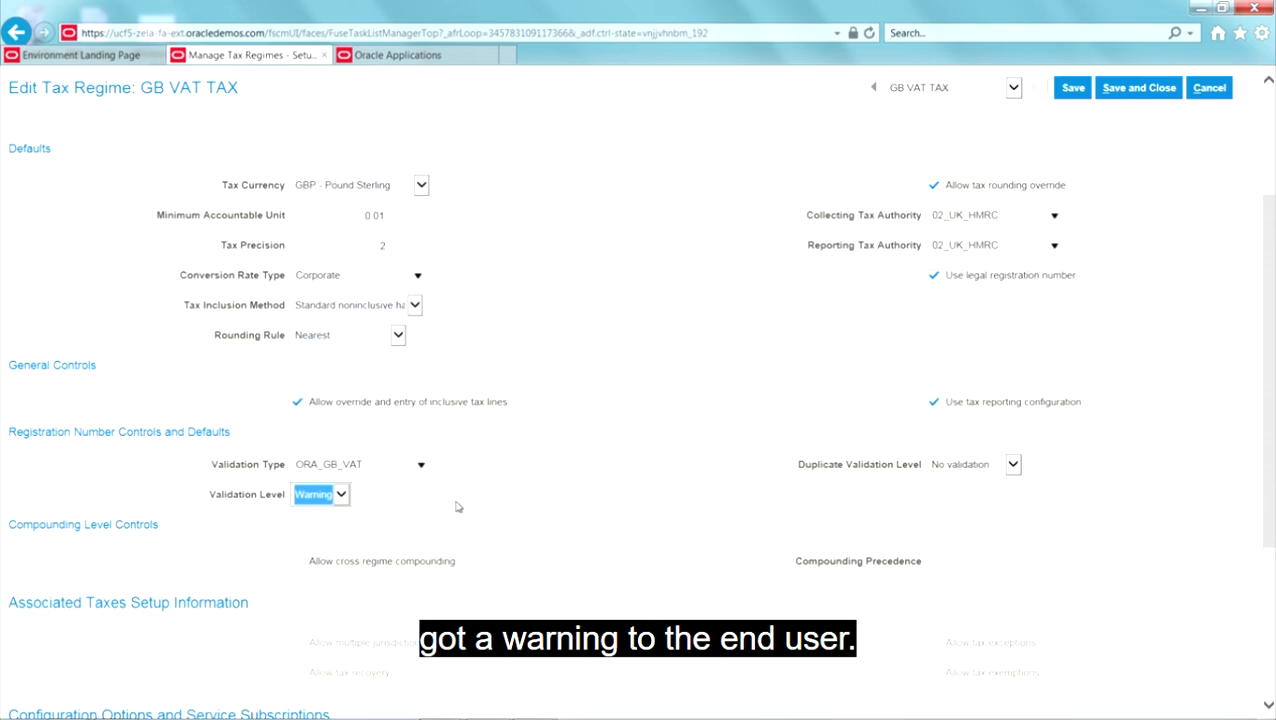
# Step: Review the regime's compounding controls and party configuration options, and open its service subscriptions
pyautogui.scroll(-2, 430, 650)
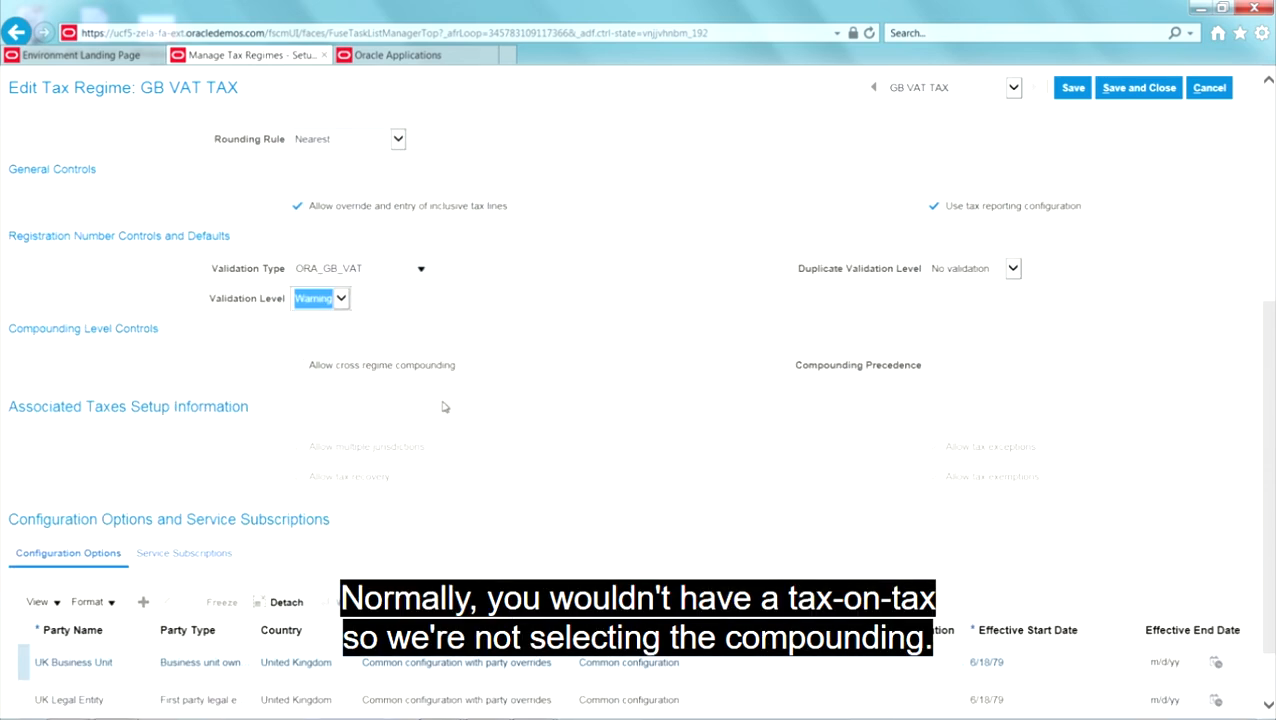
pyautogui.scroll(-1, 445, 407)
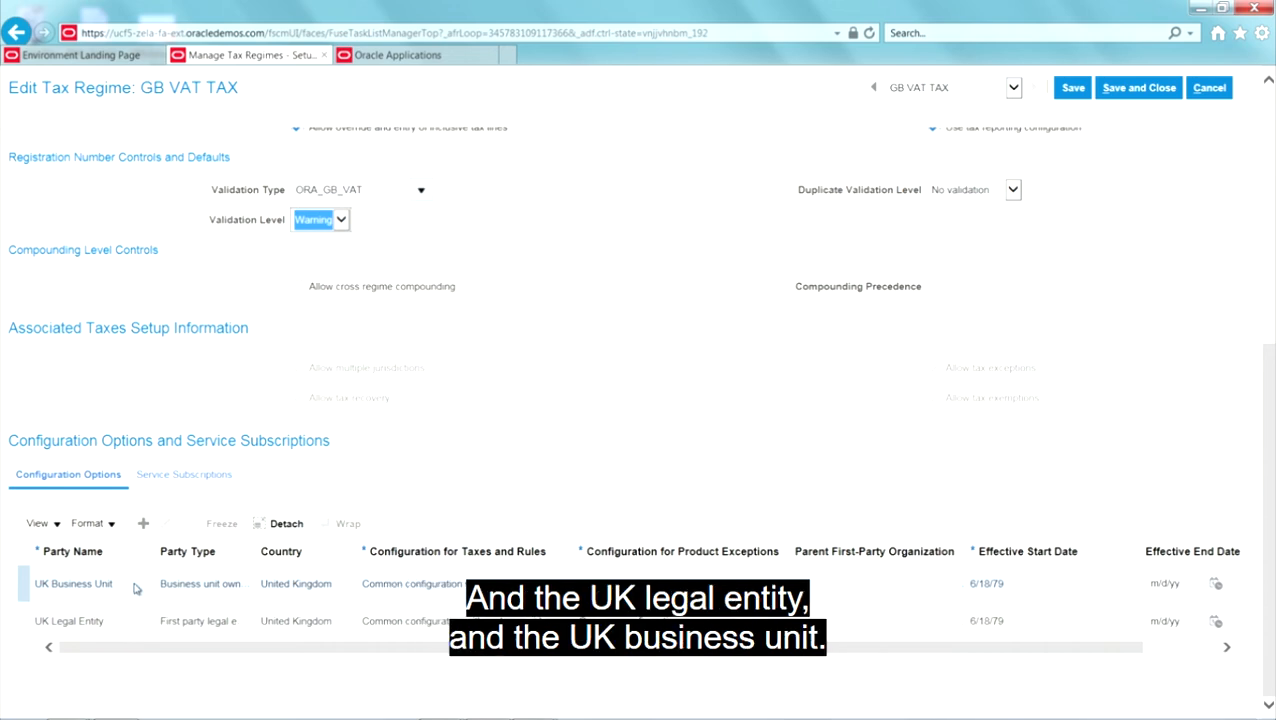
pyautogui.click(162, 476)
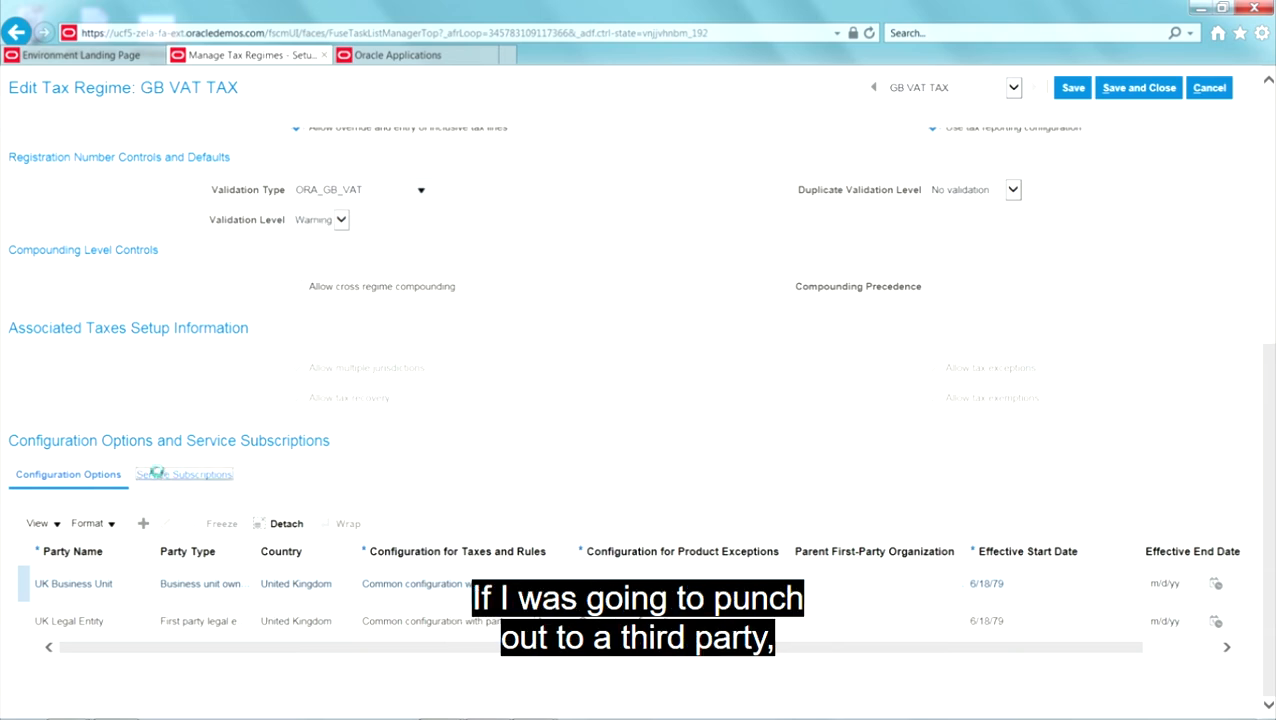